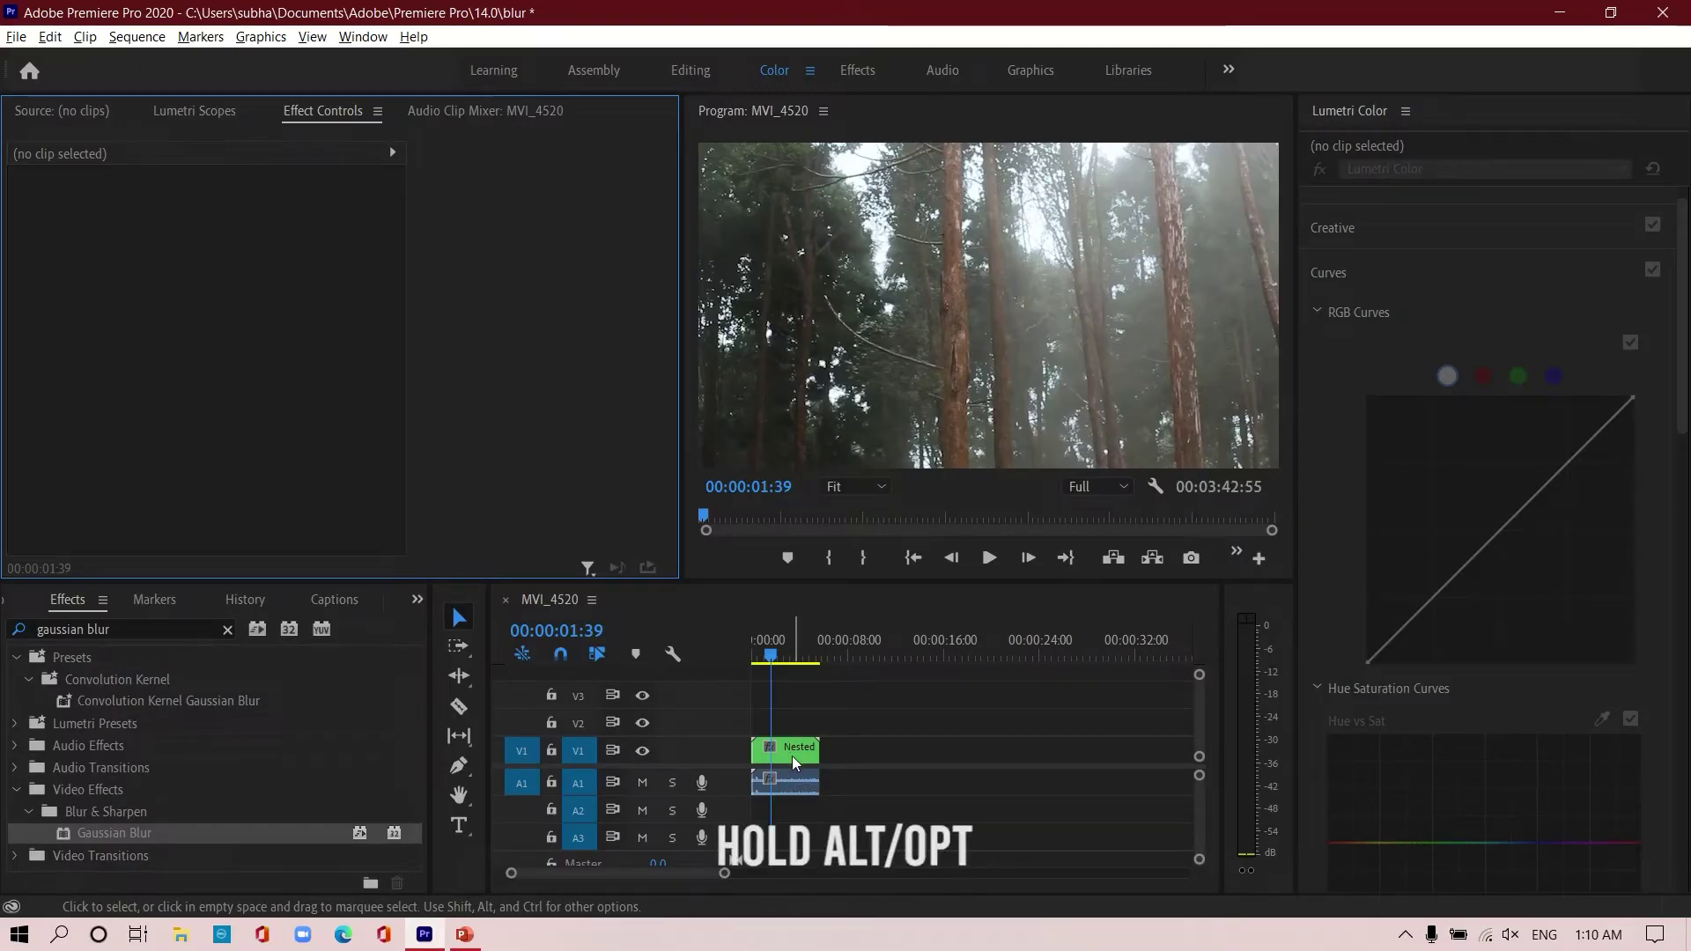
- Alt-drag a copy of the V1 Nested clip up to V2 and label the copy Violet
alt+click(799, 754)
drag(799, 754, 769, 725)
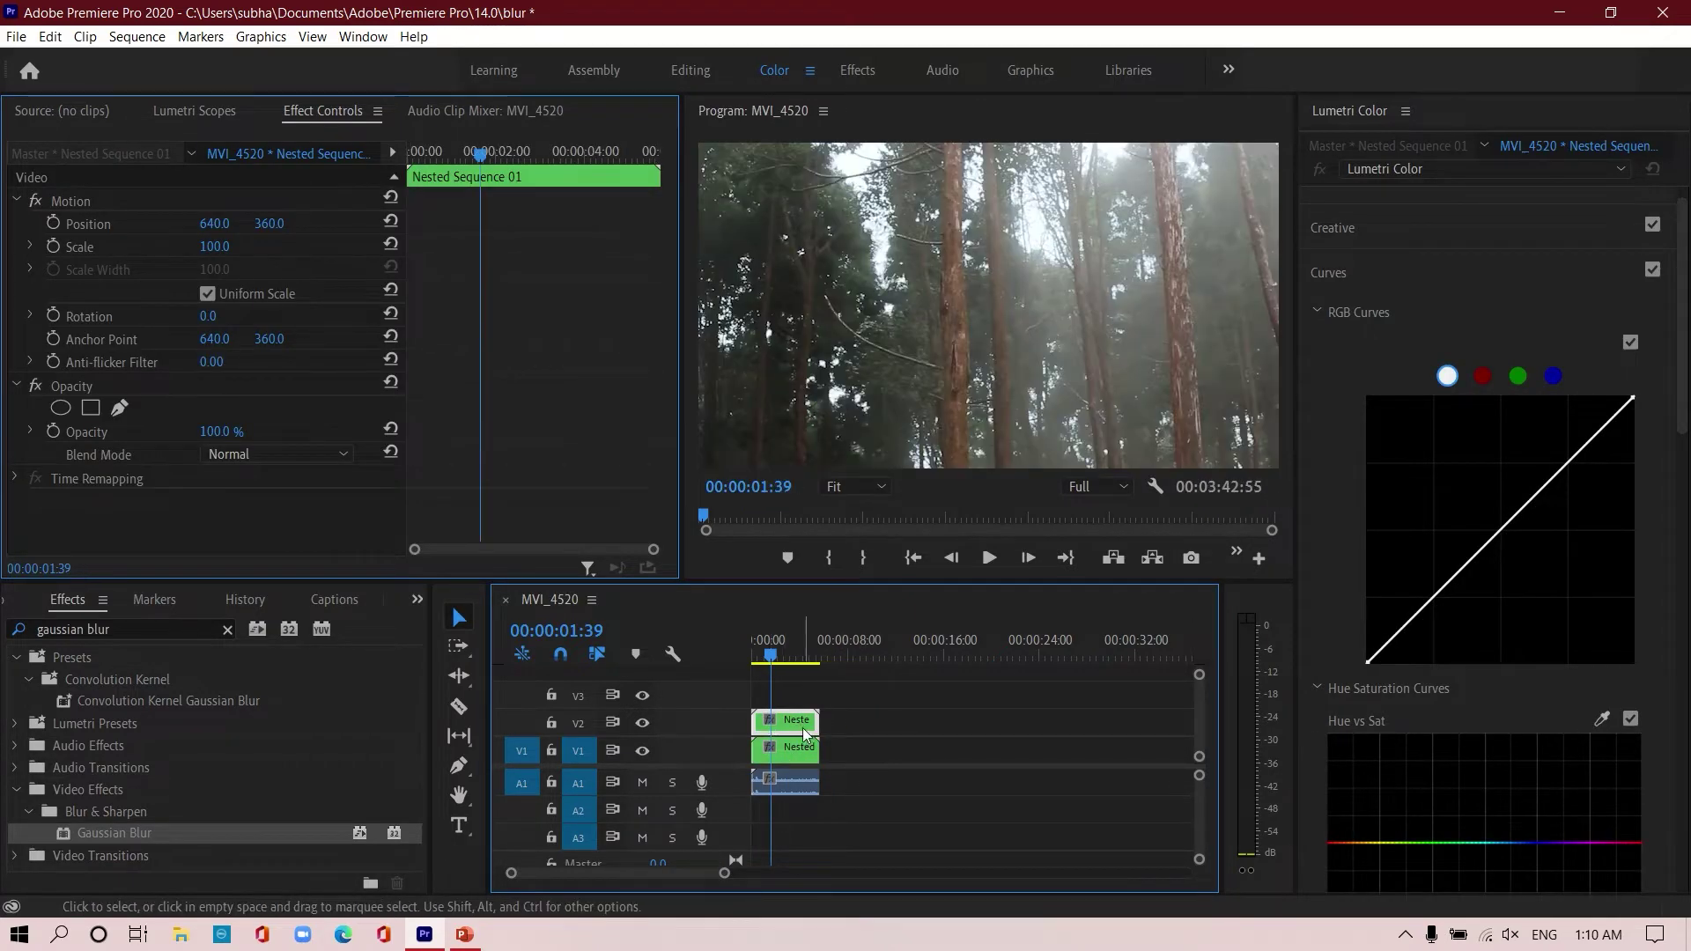
right_click(801, 728)
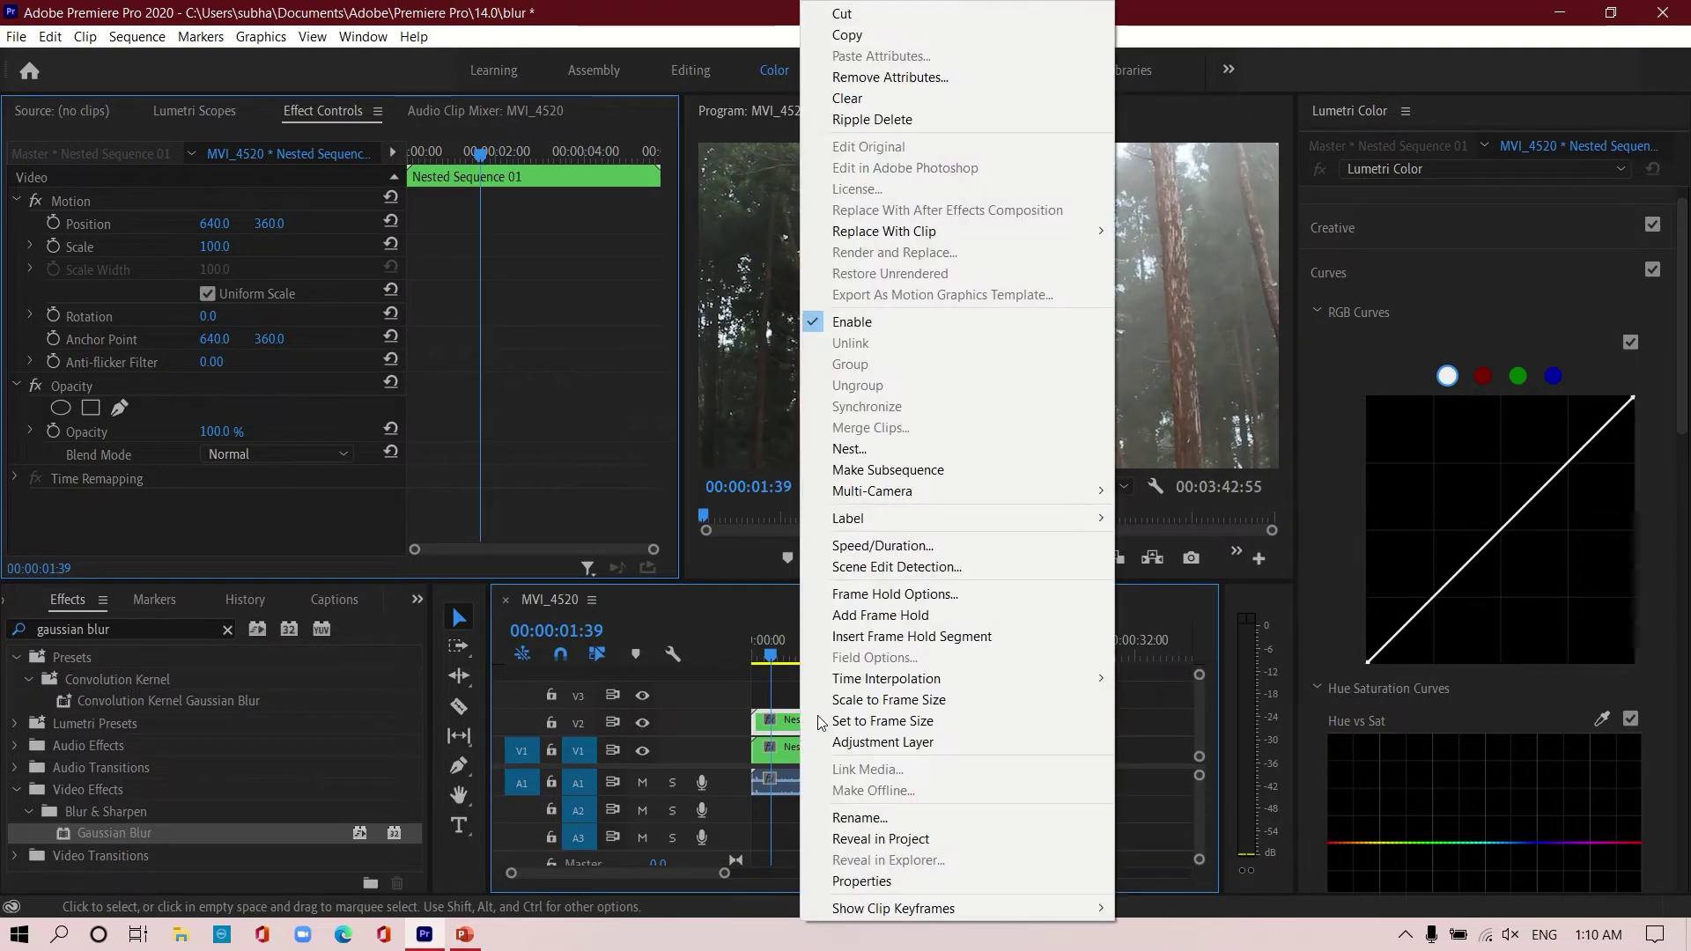
mouse_move(883, 523)
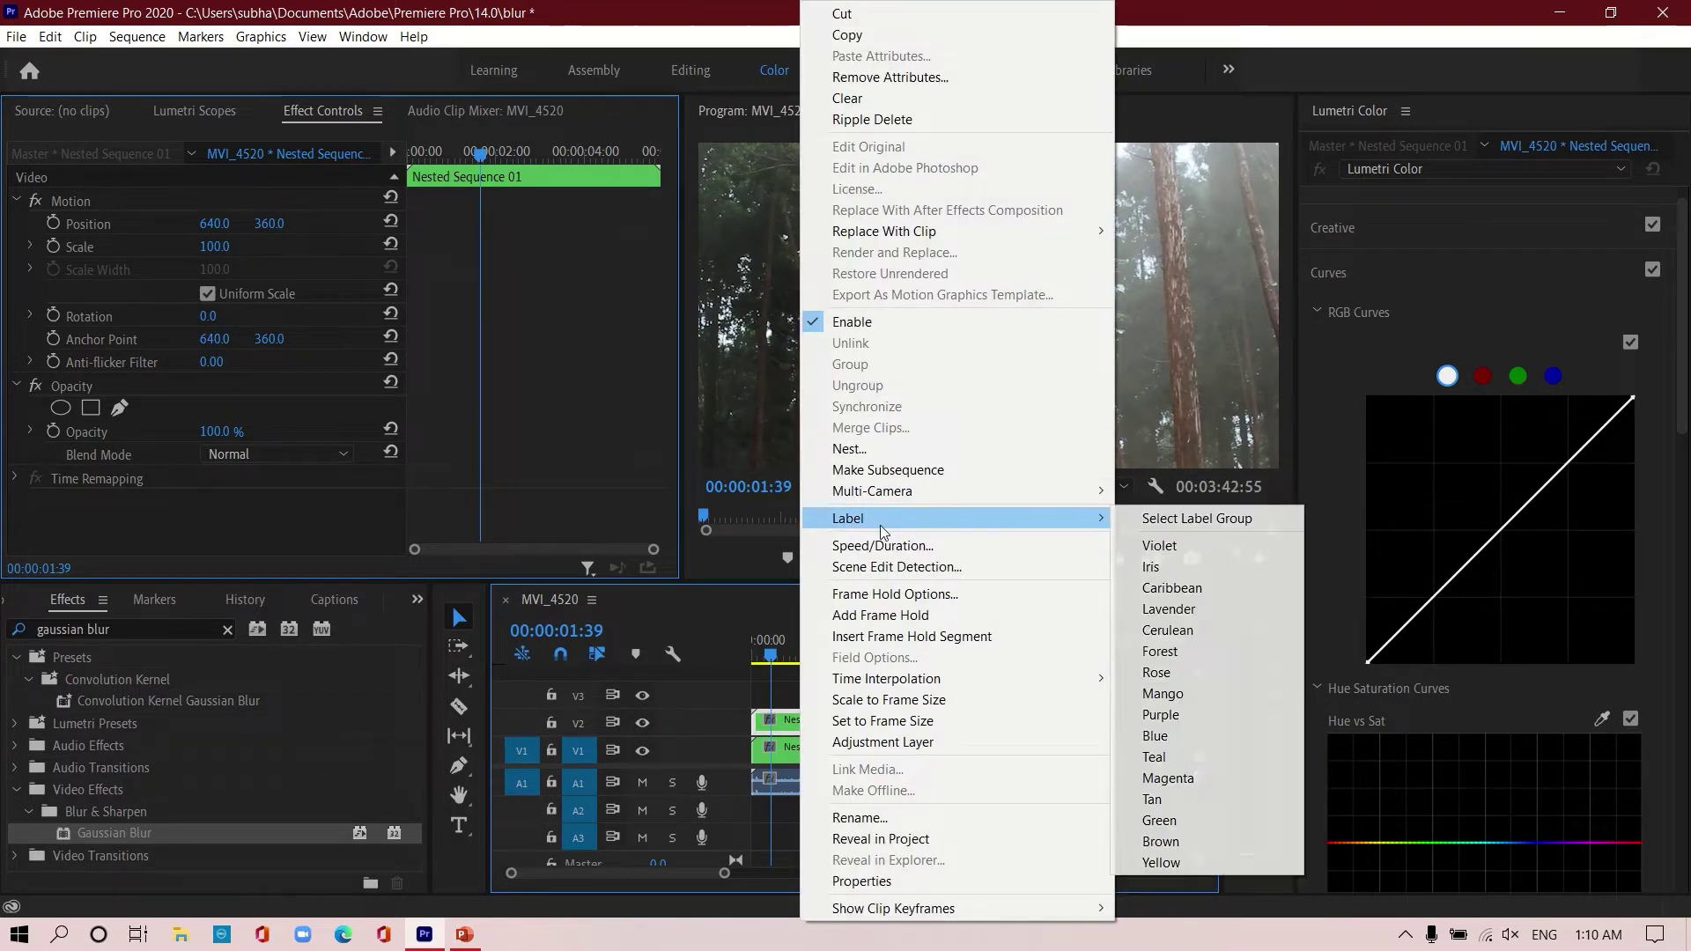
click(1172, 549)
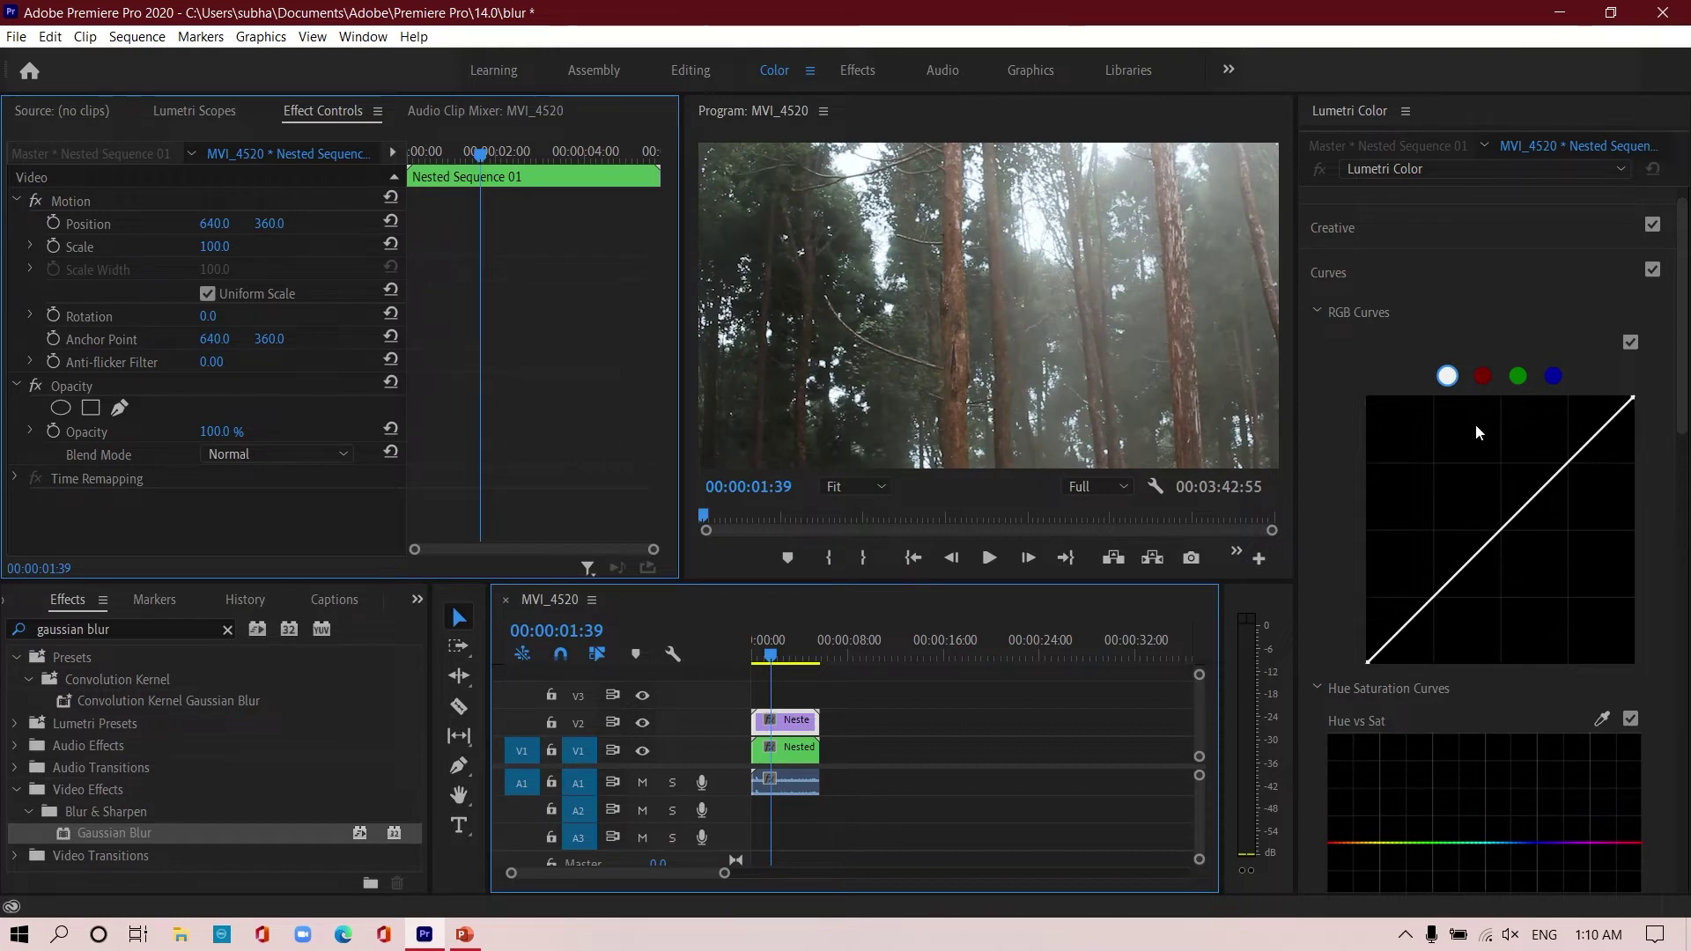
- Replace the old Effects panel search with 'lumetri color'
click(224, 633)
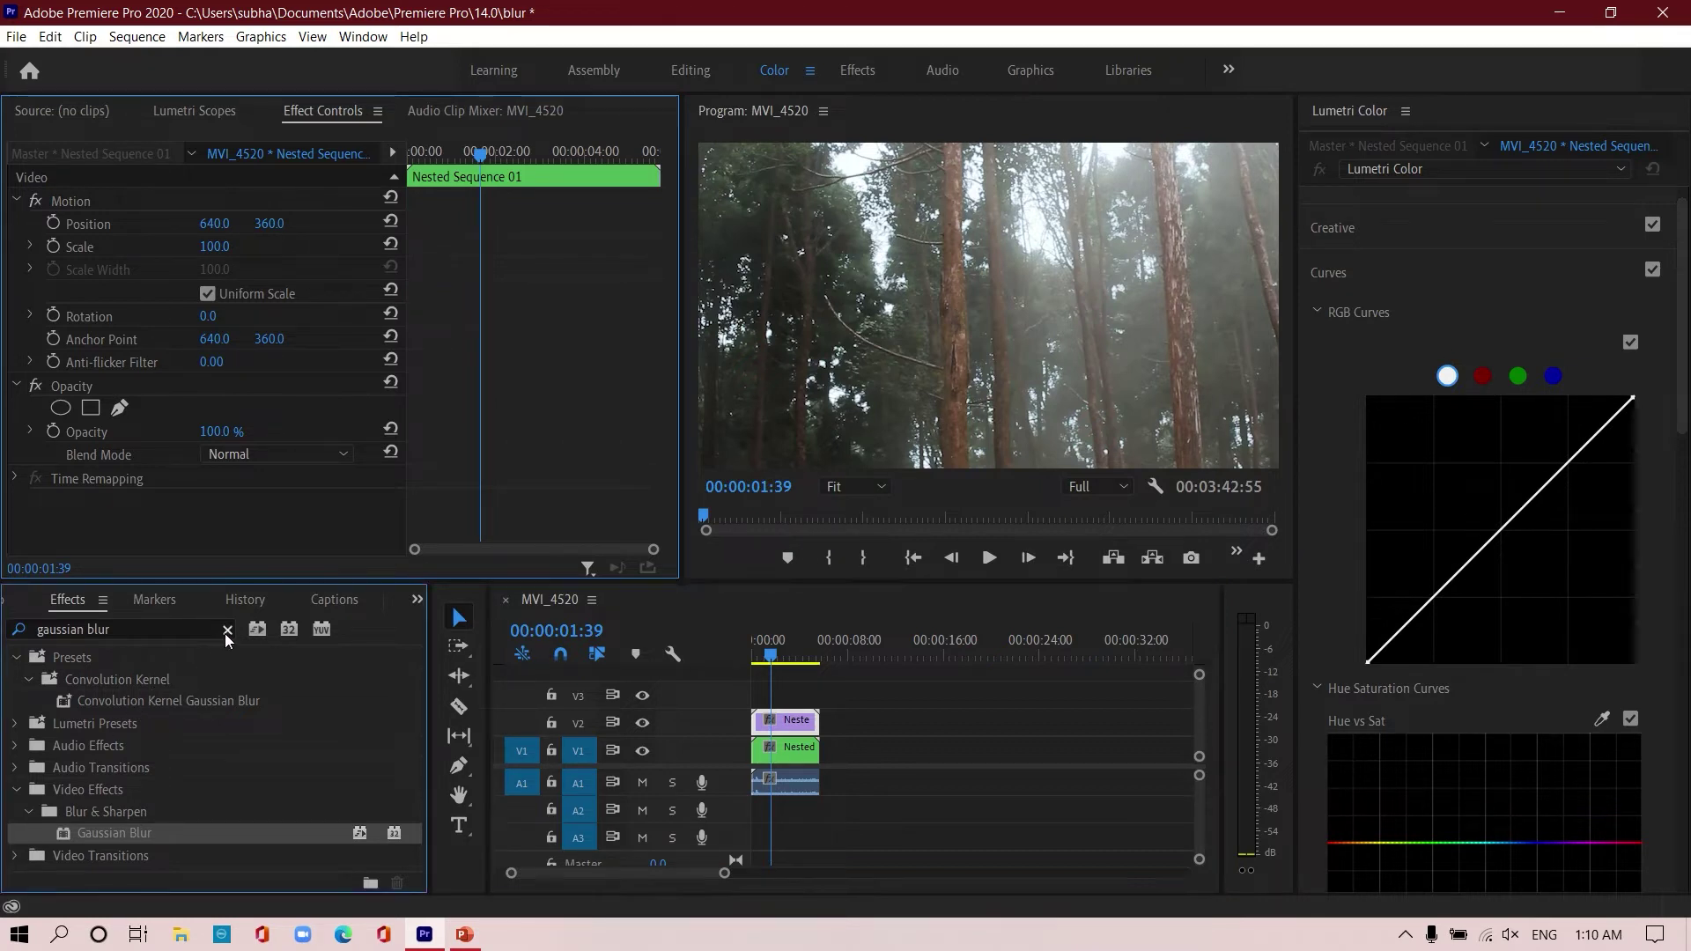
click(205, 629)
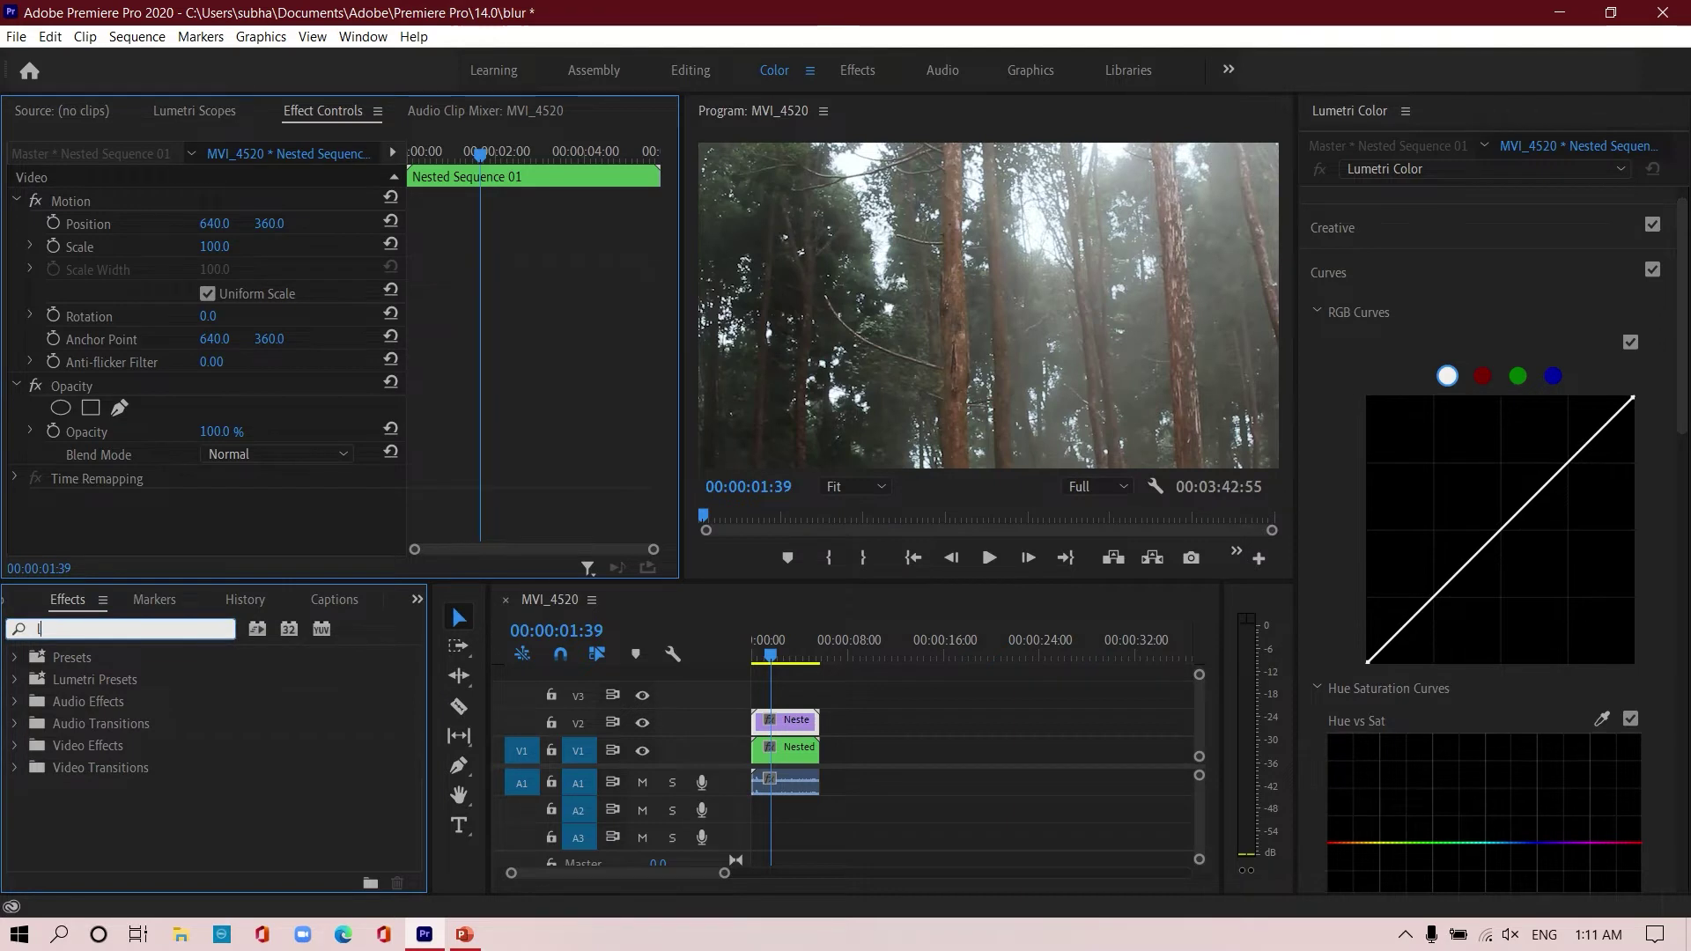
text(lumetri)
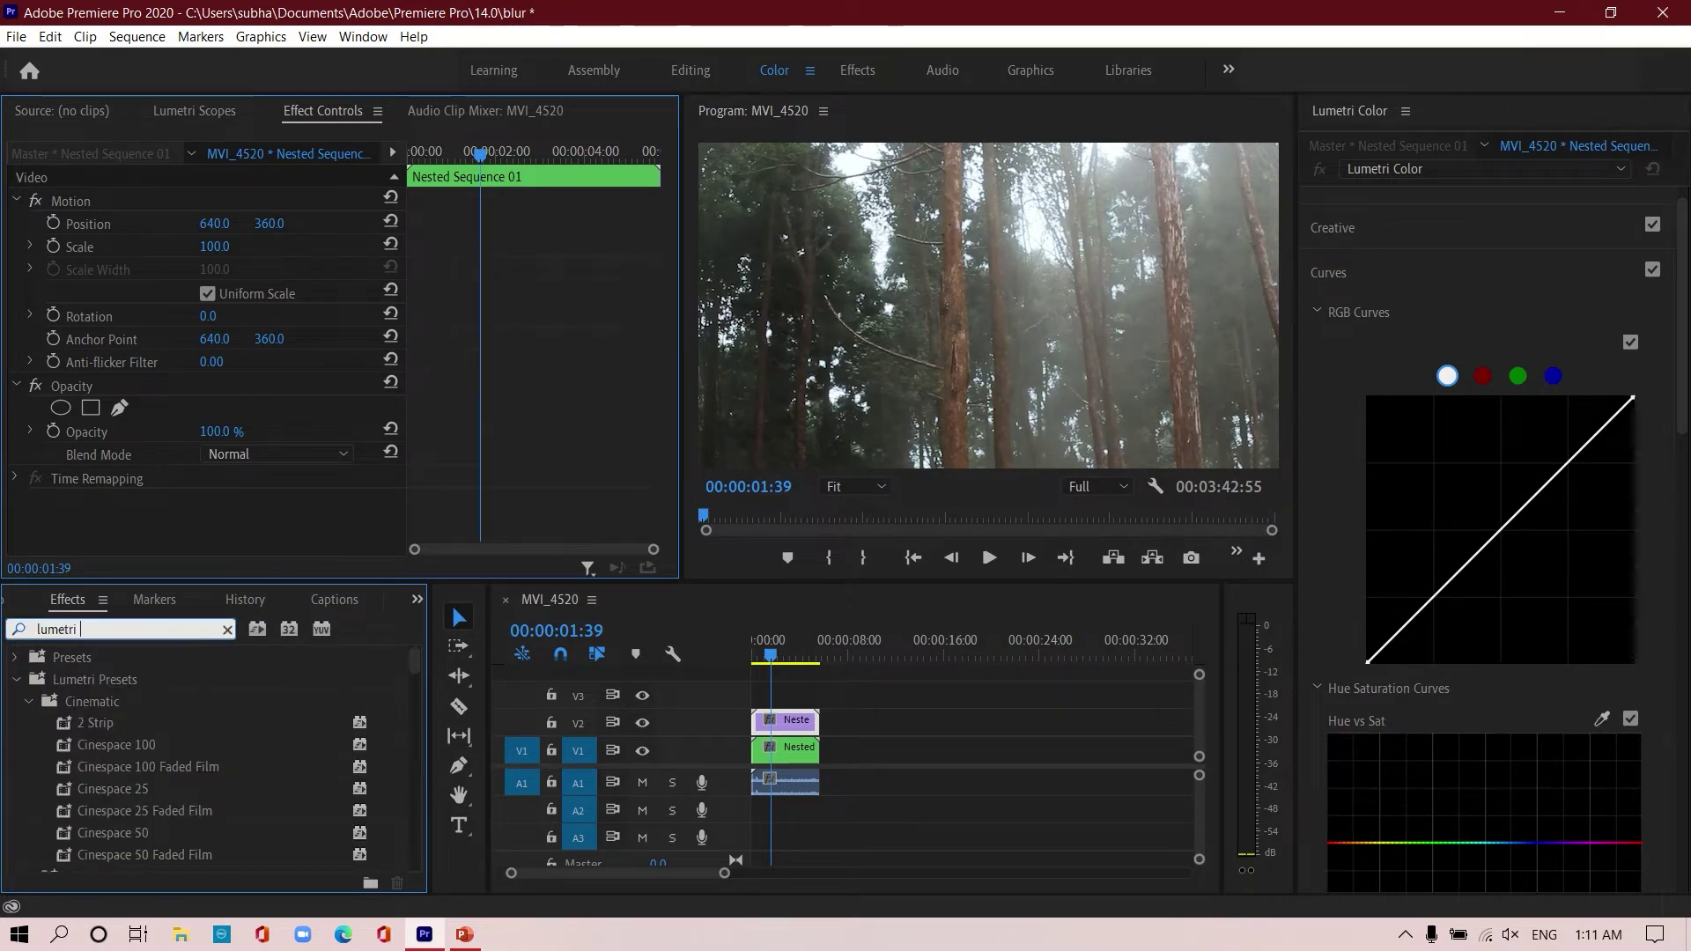
text( color)
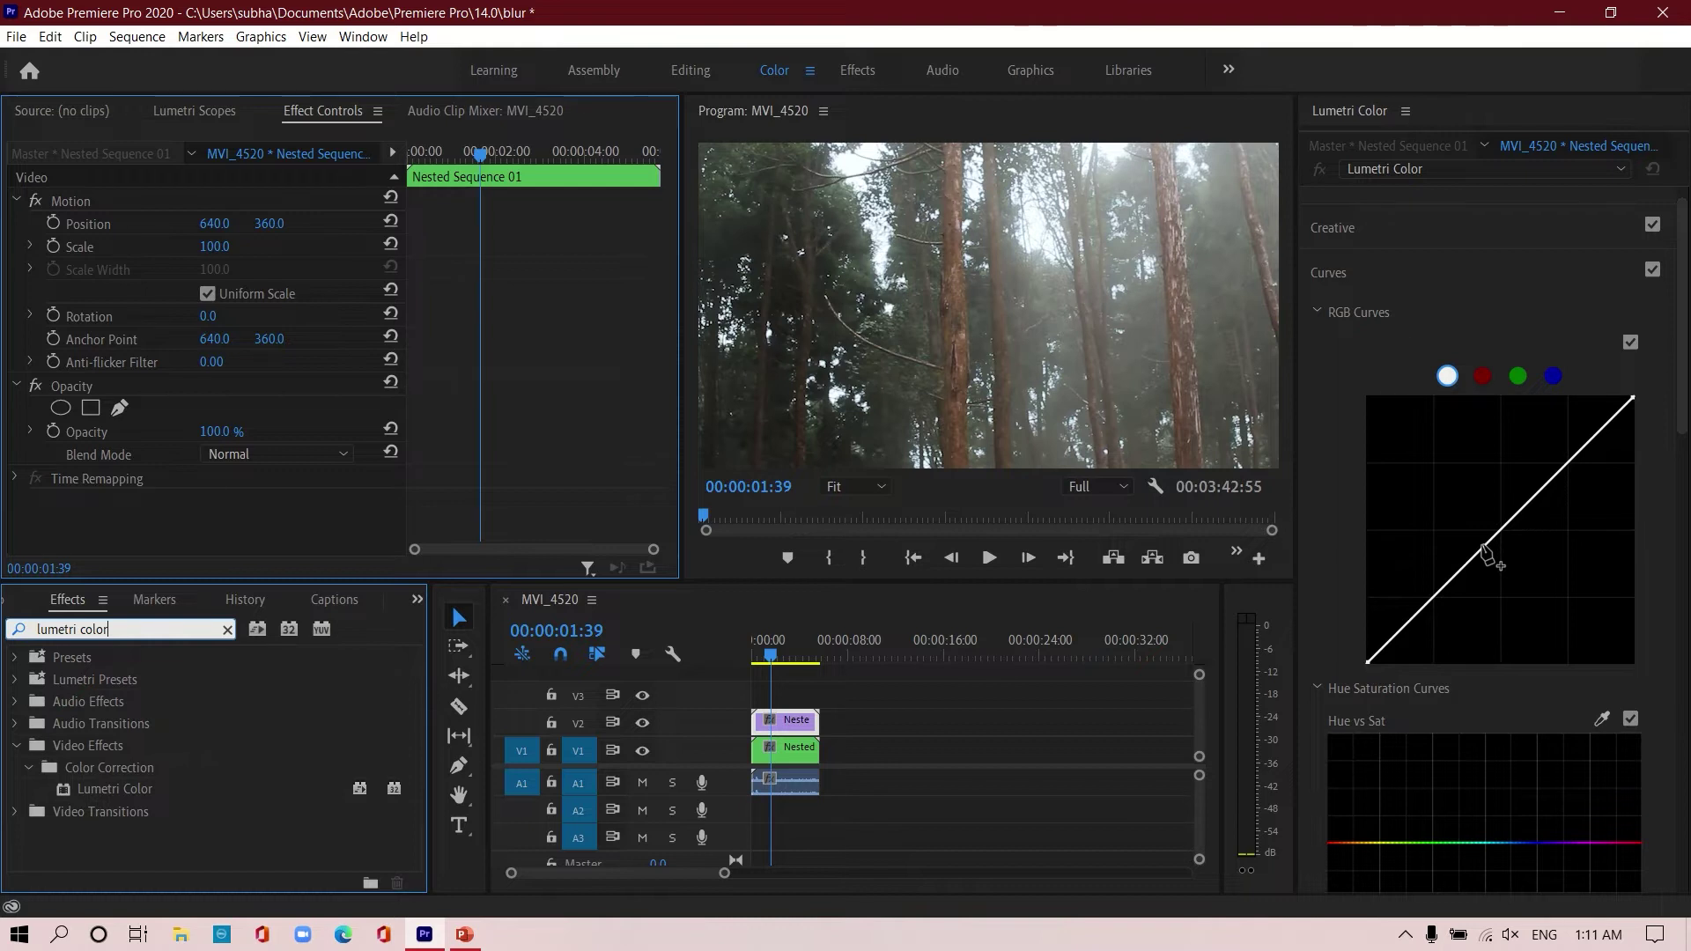
- Pull the Lumetri RGB curve midpoint down and right to heavily darken the violet V2 copy
drag(1487, 553, 1560, 582)
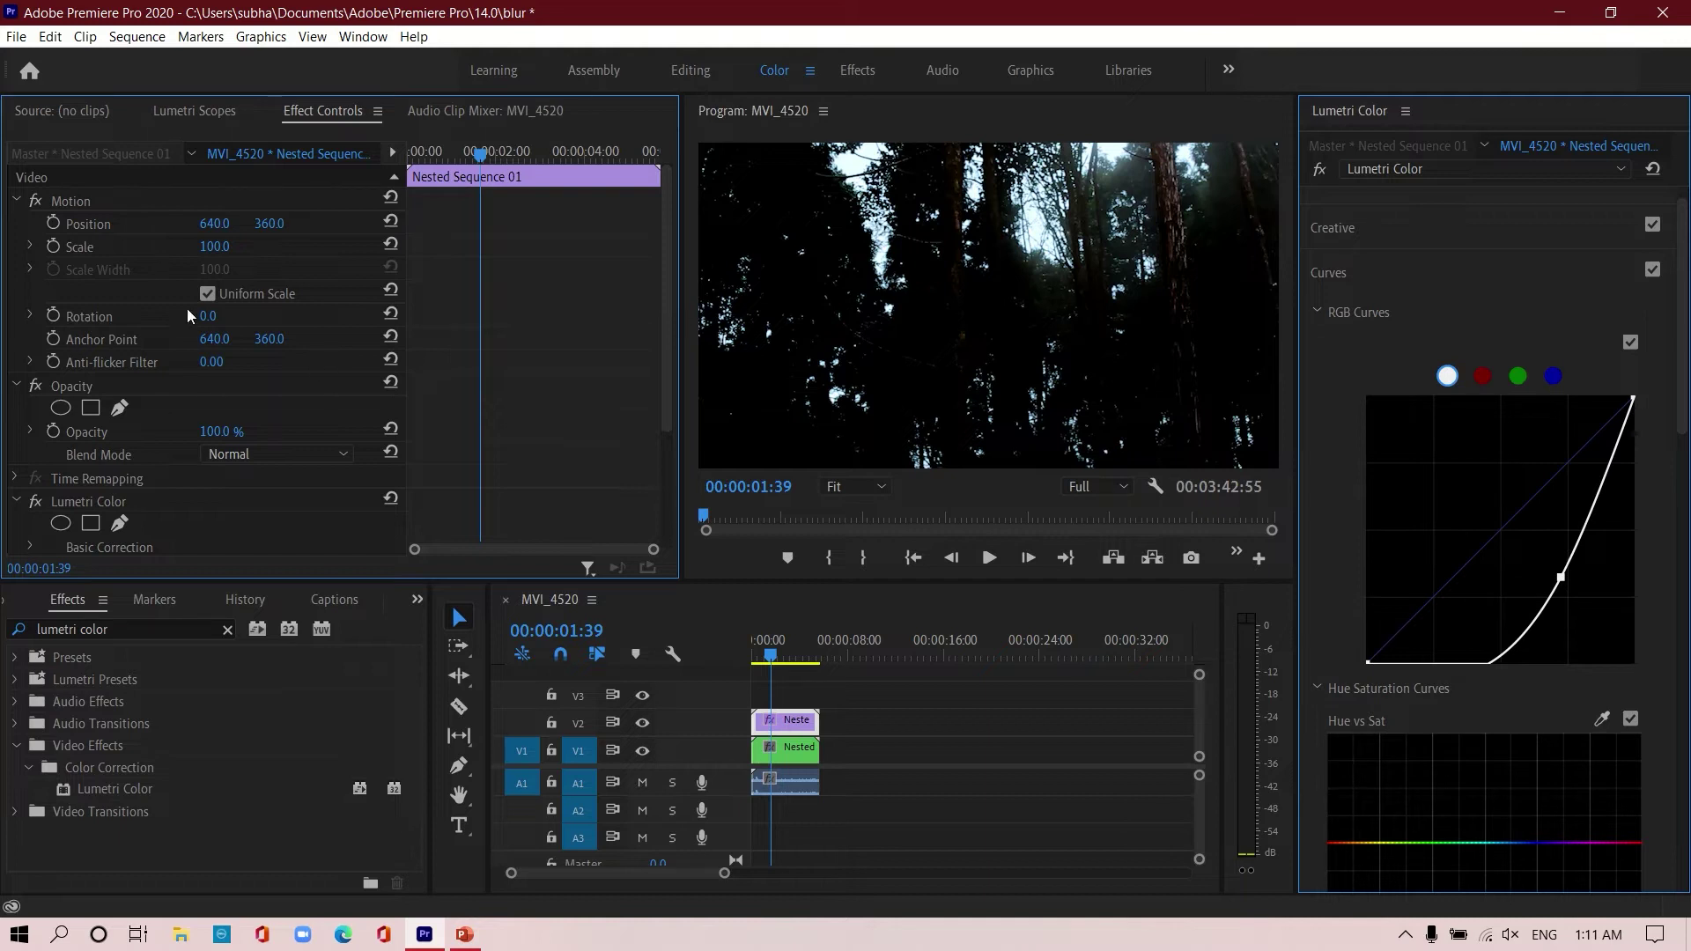
- Set the violet copy to Soft Light at 80% opacity and drop Gaussian Blur onto it
click(275, 449)
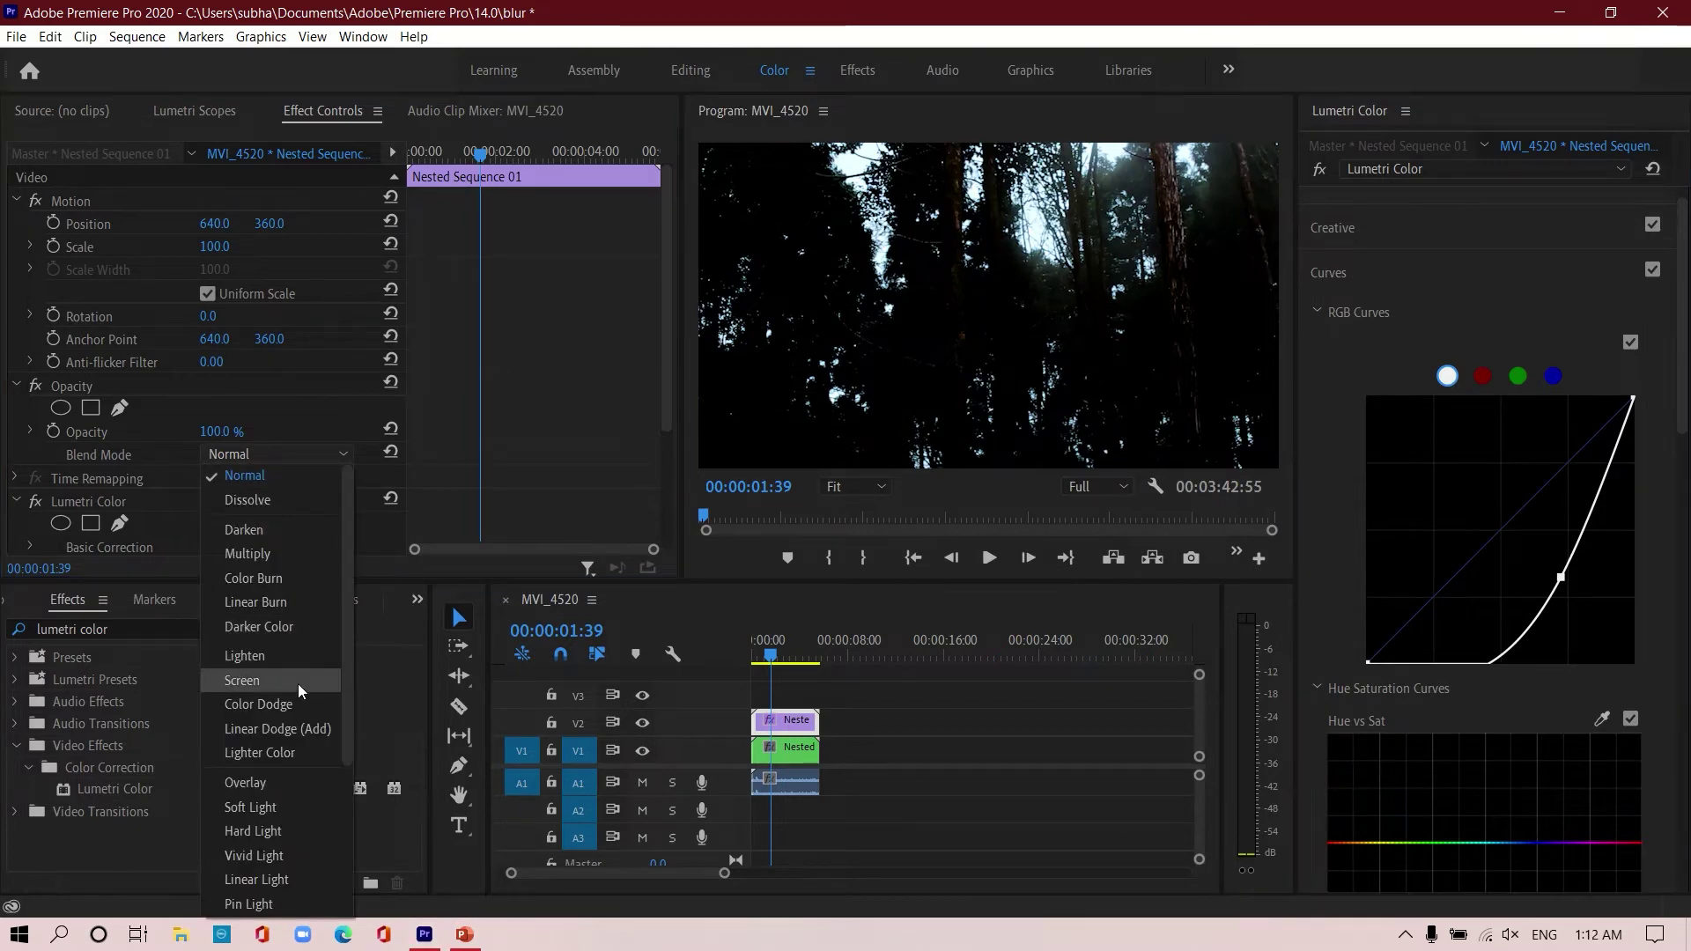
click(271, 799)
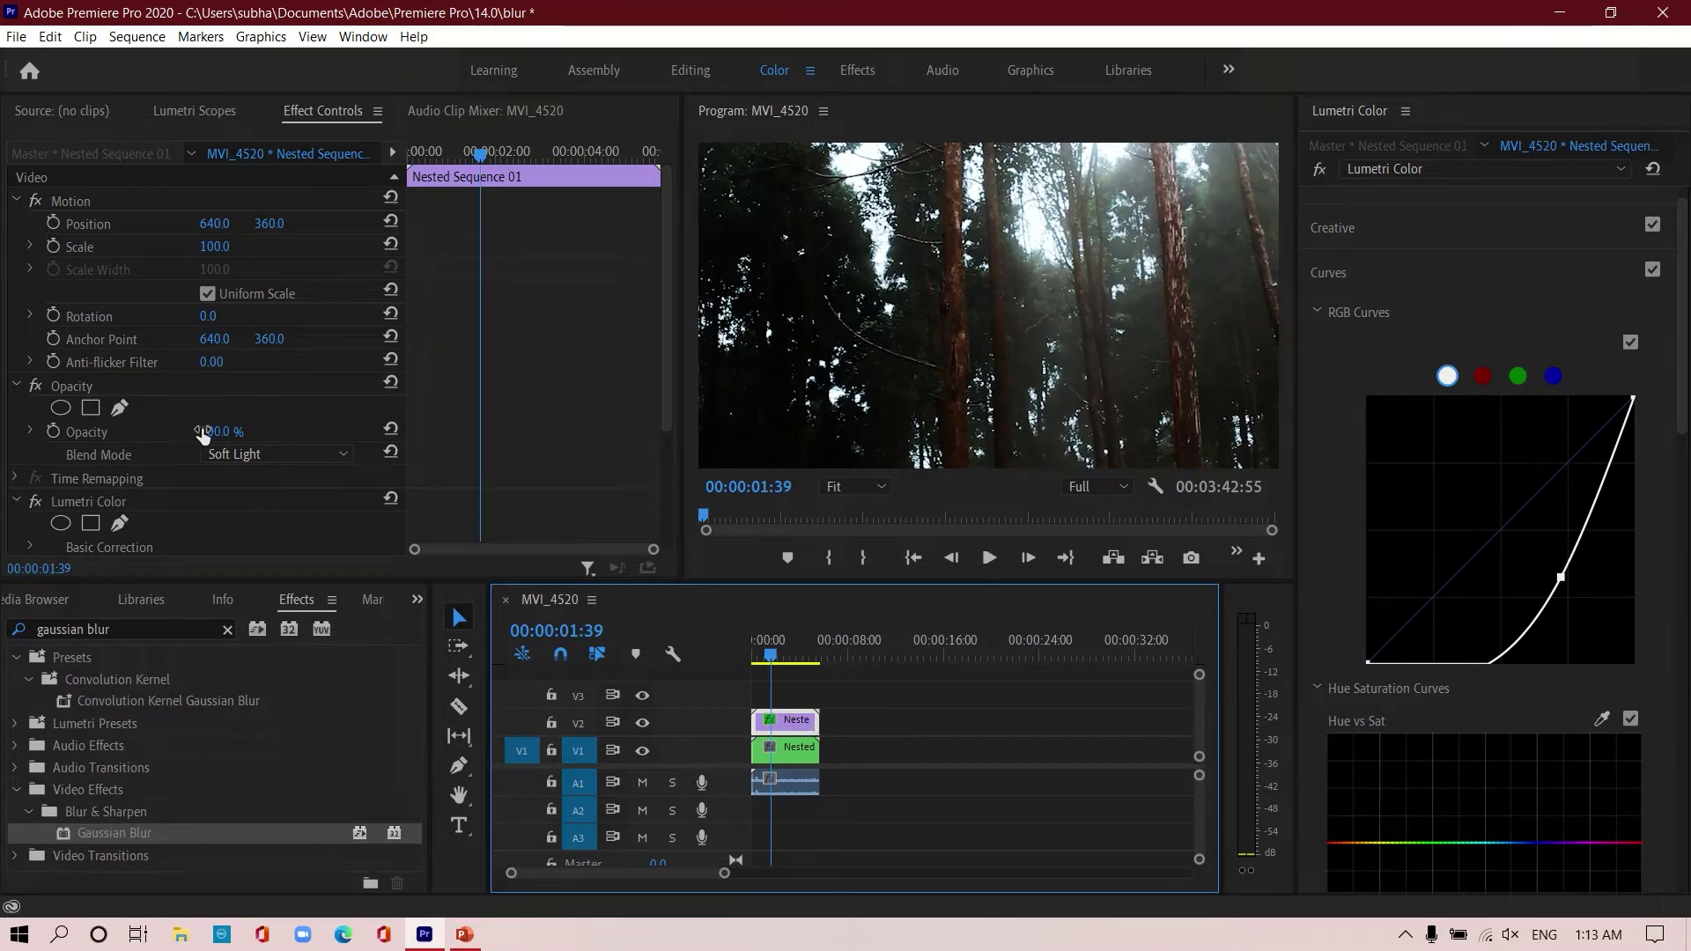
mouse_move(198, 426)
mouse_down()
mouse_move(106, 427)
mouse_move(197, 426)
mouse_move(179, 426)
mouse_up()
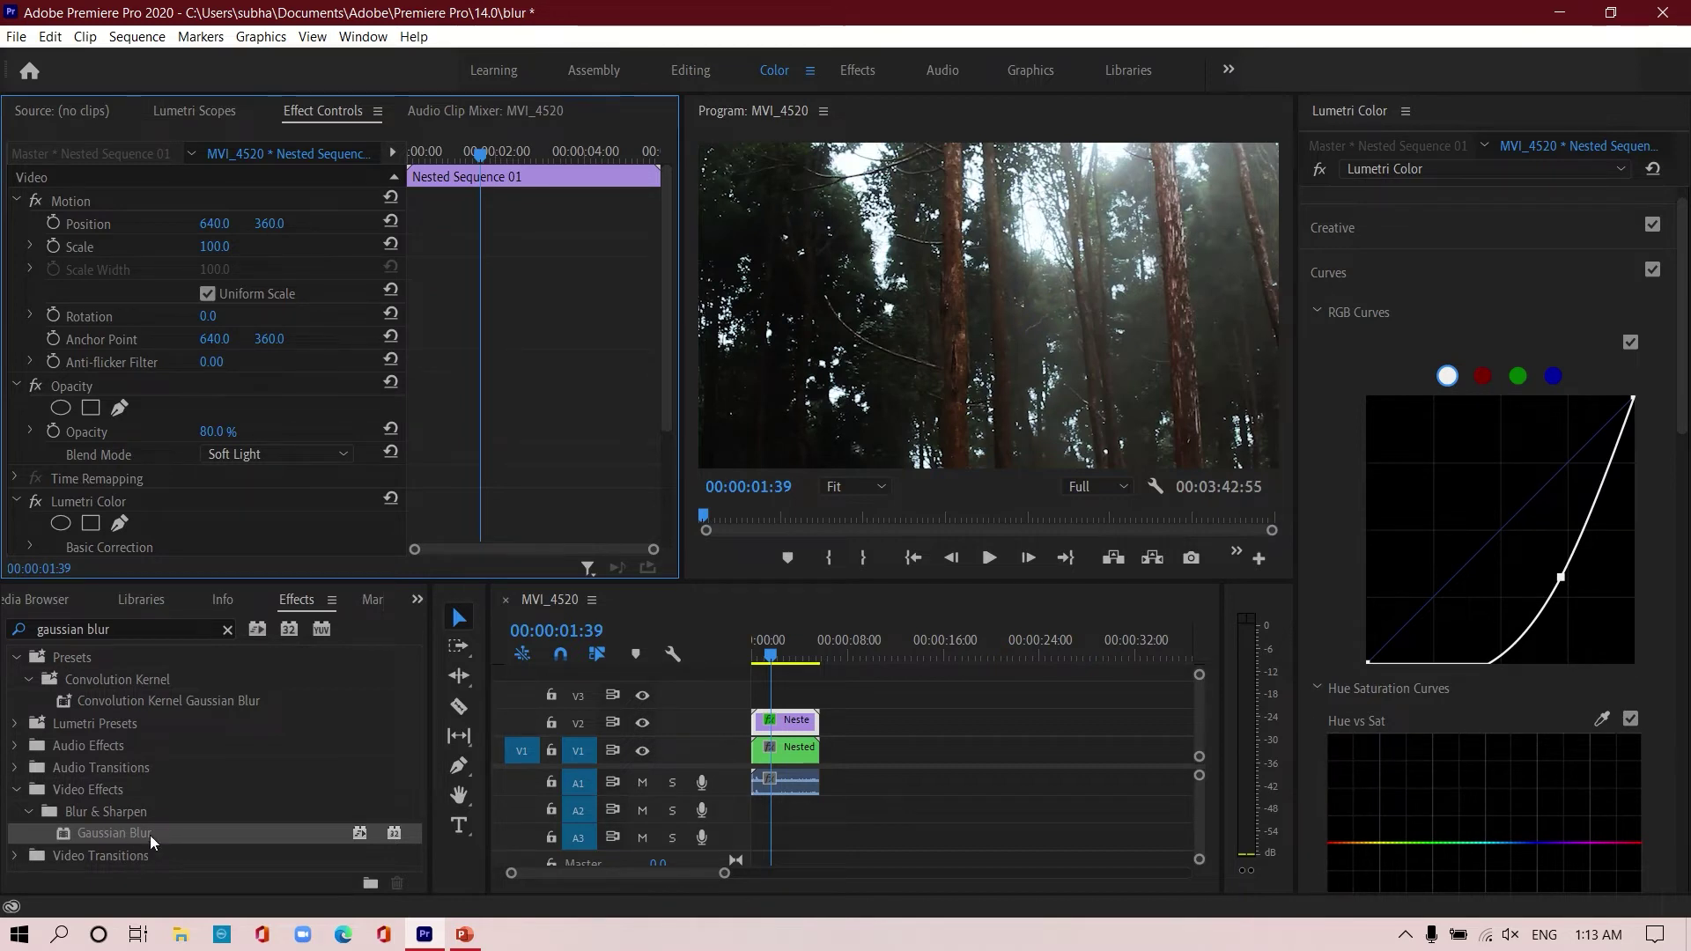
drag(150, 835, 764, 728)
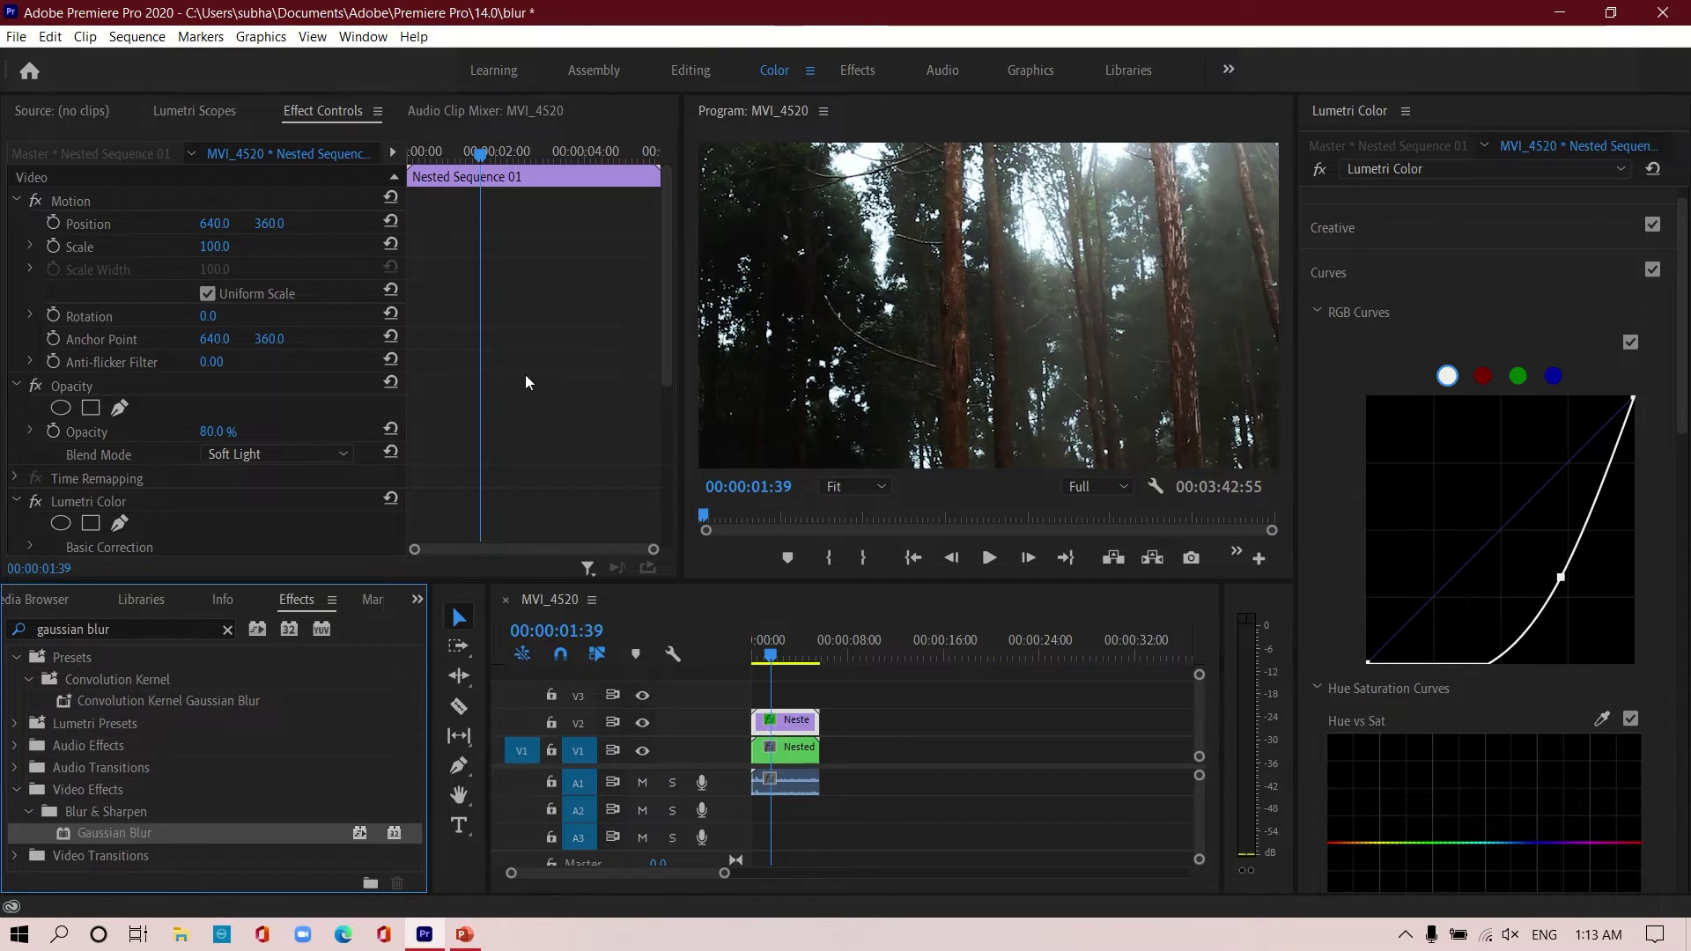
- Keep Gaussian Blur's Blur Dimensions set to Horizontal and Vertical
scroll(521, 375, down, 3)
scroll(228, 428, down, 2)
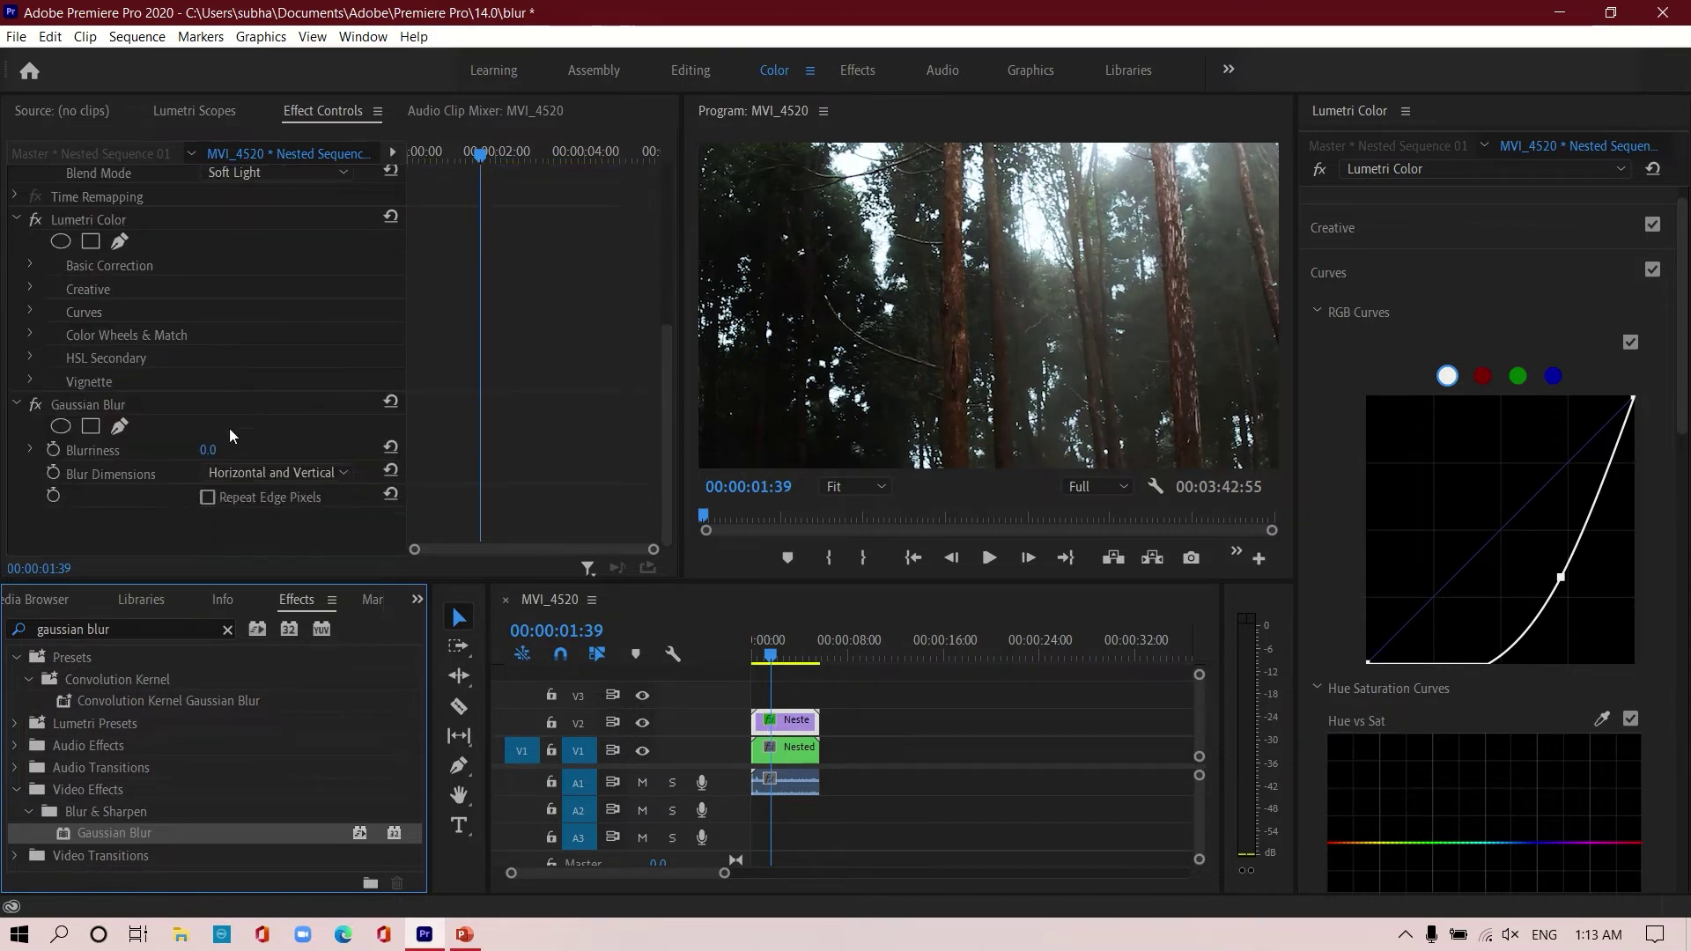
click(320, 469)
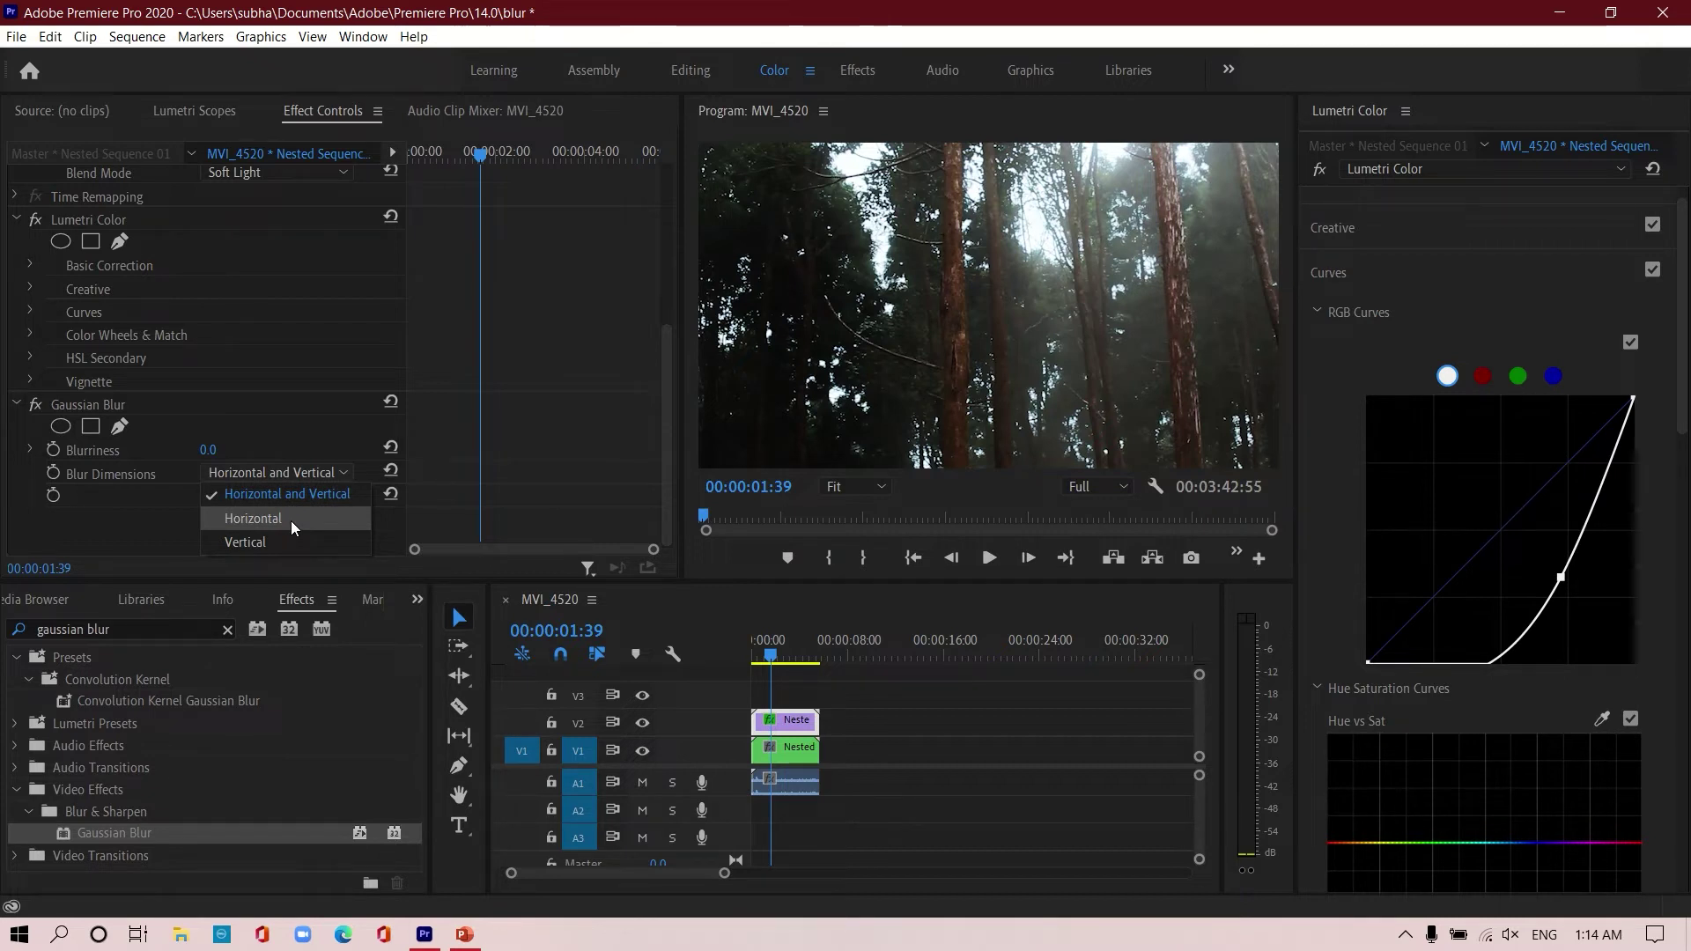
click(256, 435)
- Enter 21 for Blurriness, then scrub it up and down until it reads 55.0
click(208, 450)
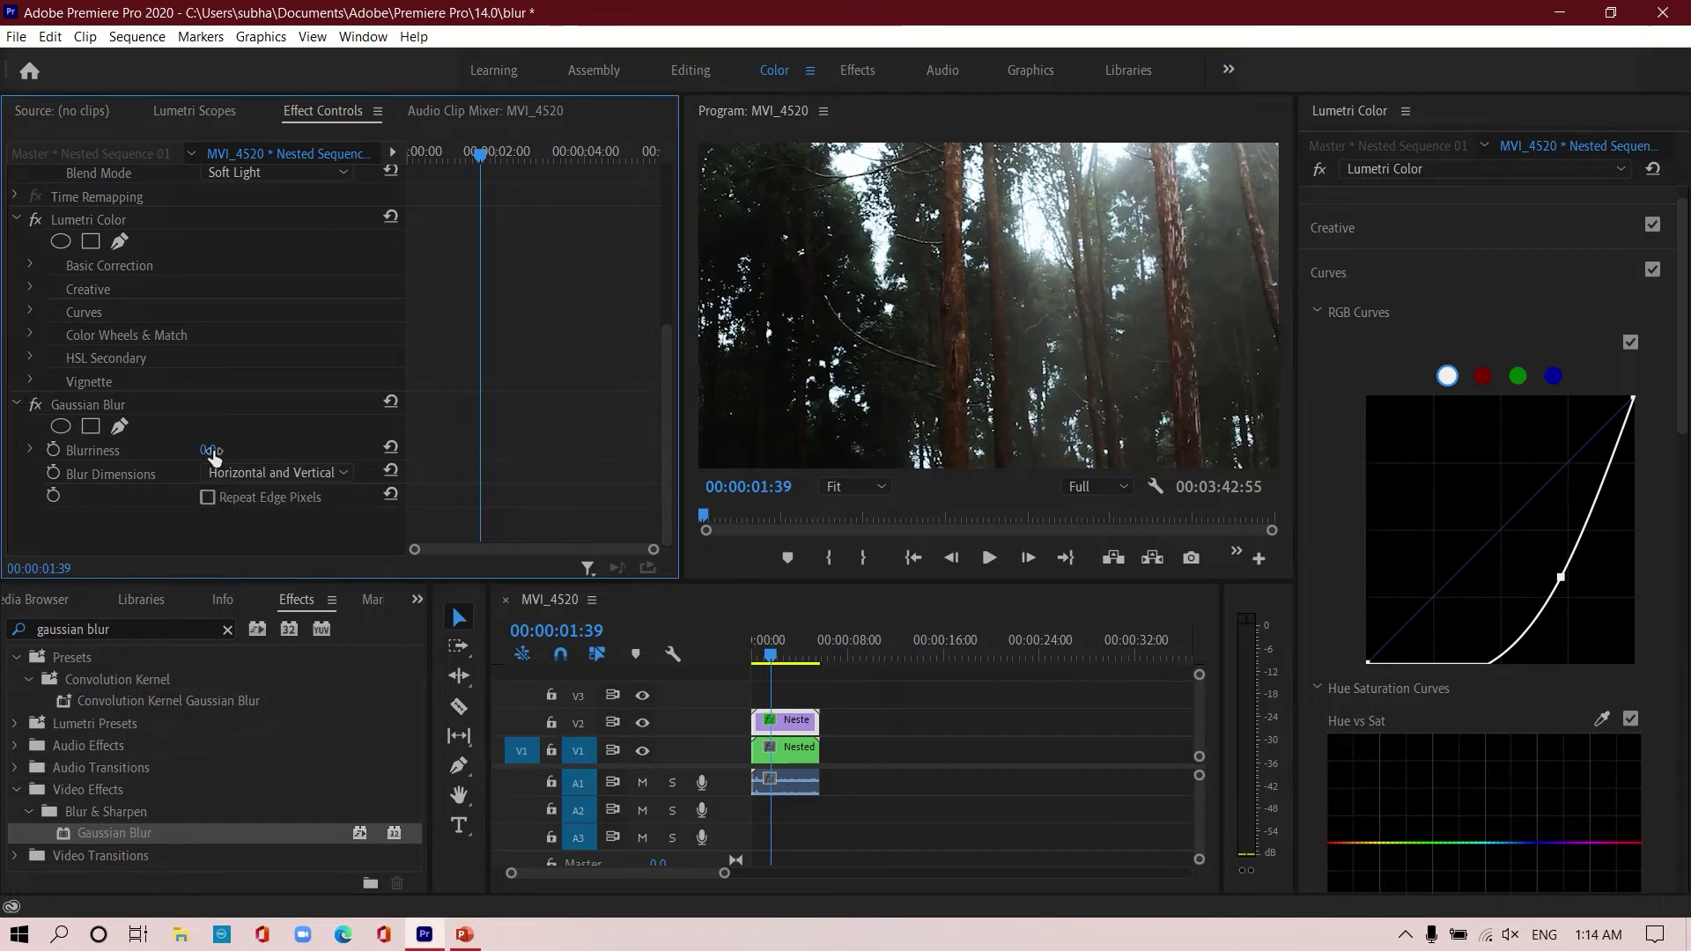
text(21)
key(Return)
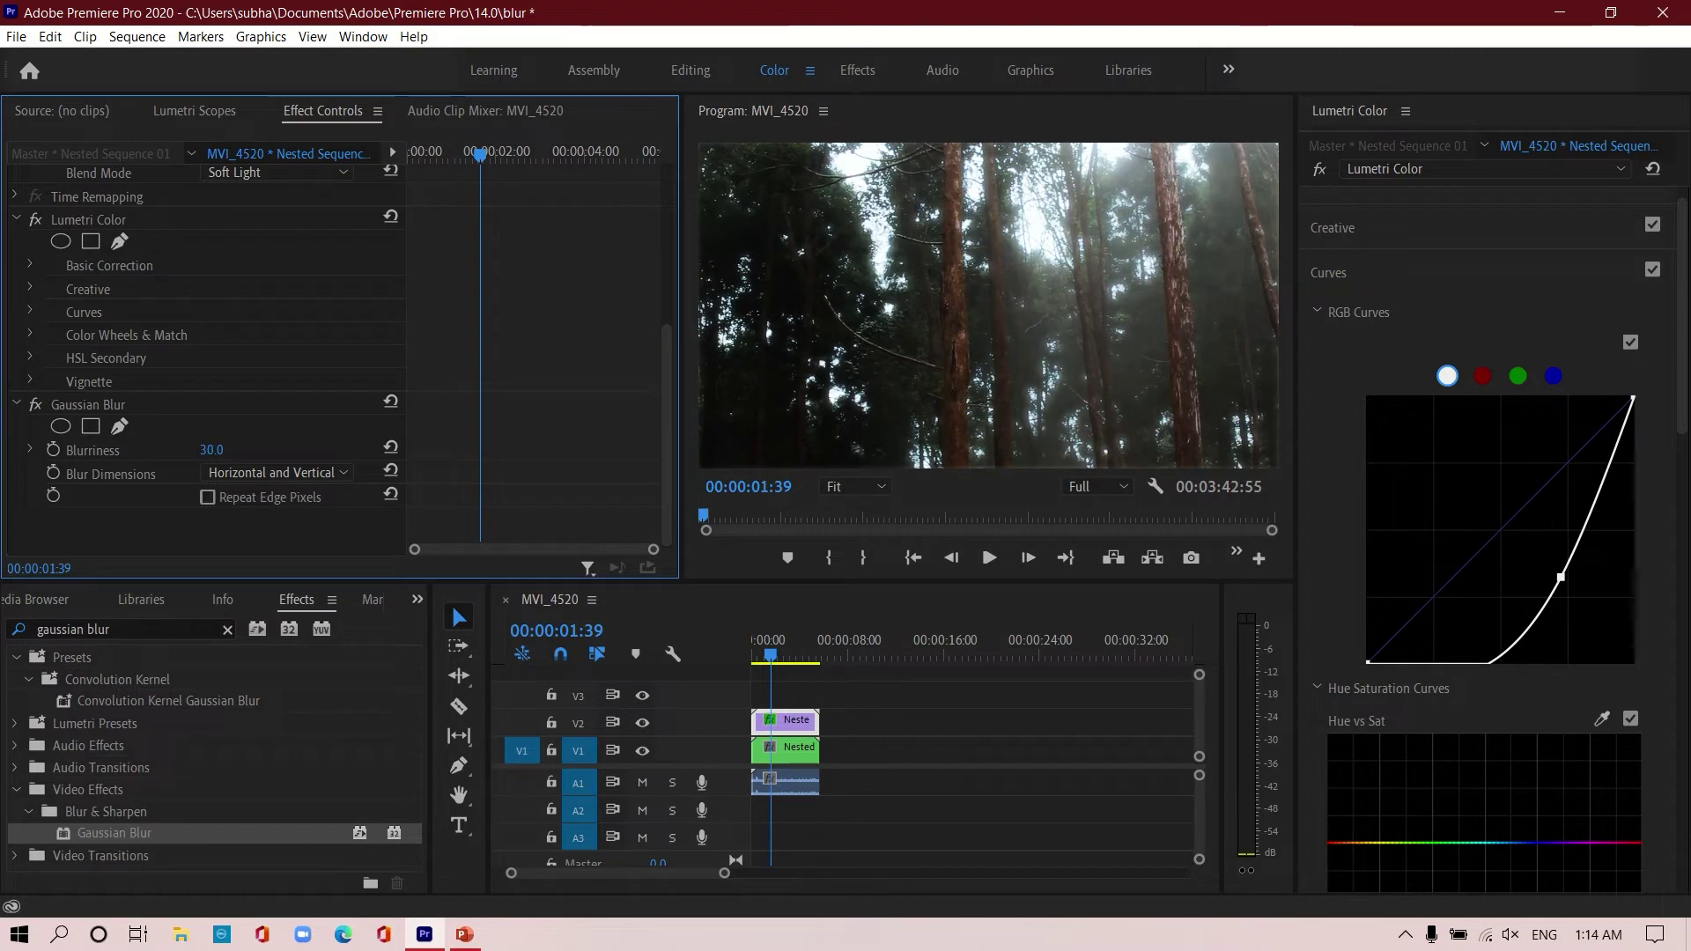
drag(212, 450, 250, 451)
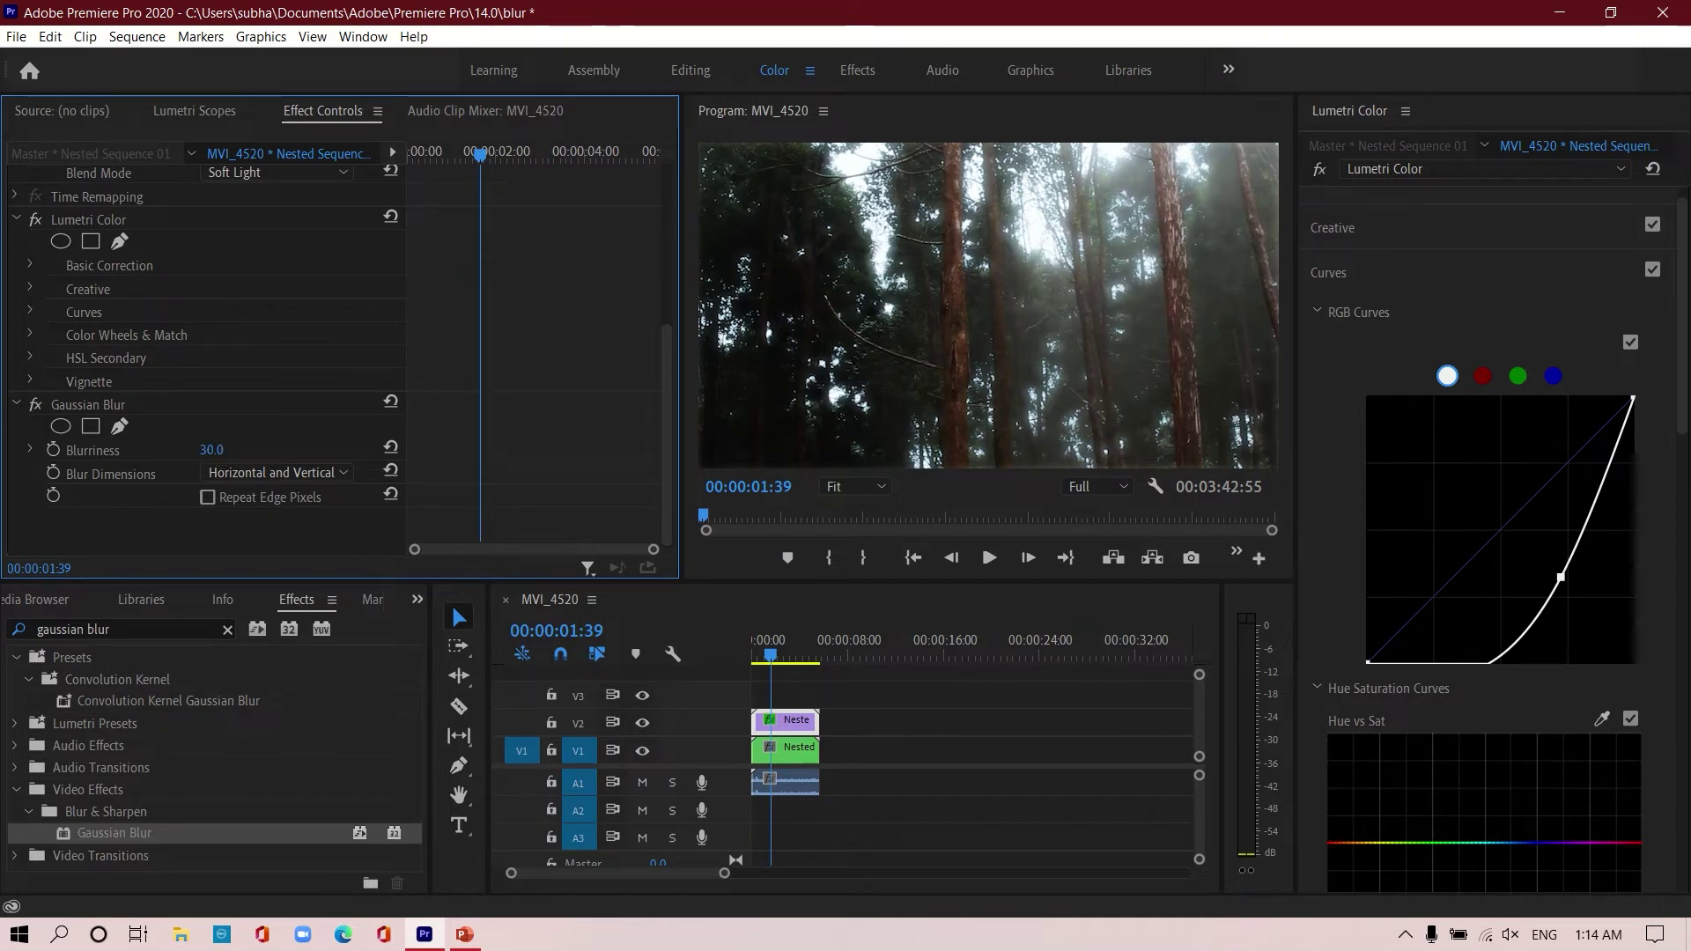
mouse_move(211, 449)
mouse_down()
mouse_move(251, 449)
mouse_move(230, 450)
mouse_up()
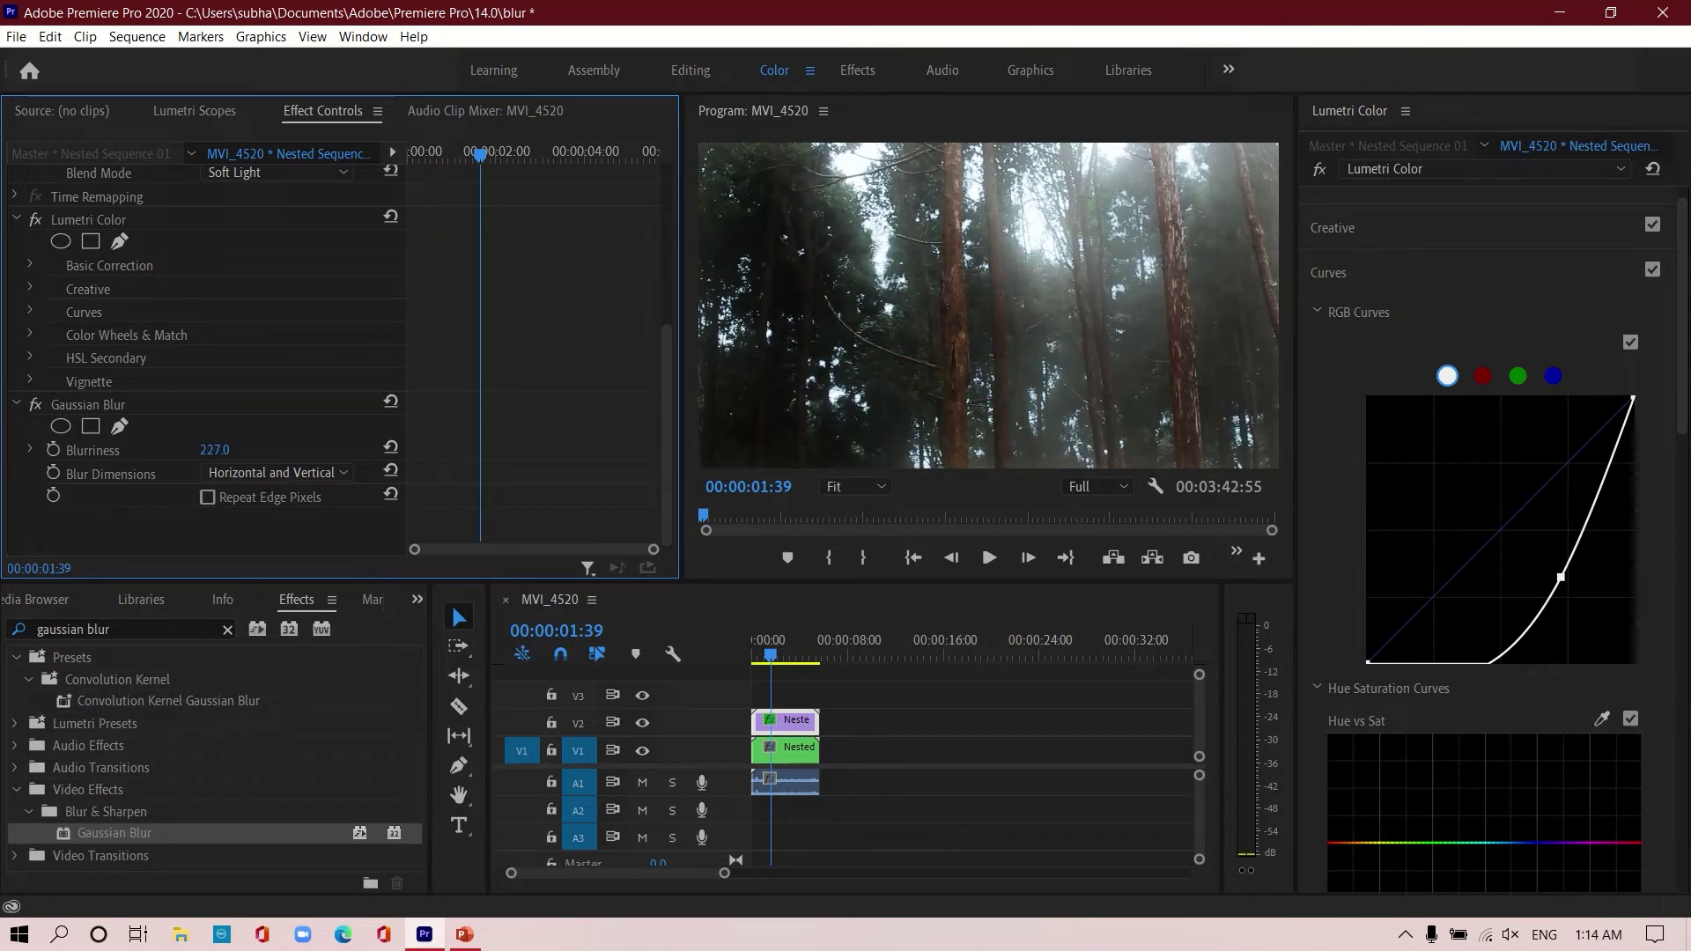
drag(215, 450, 141, 449)
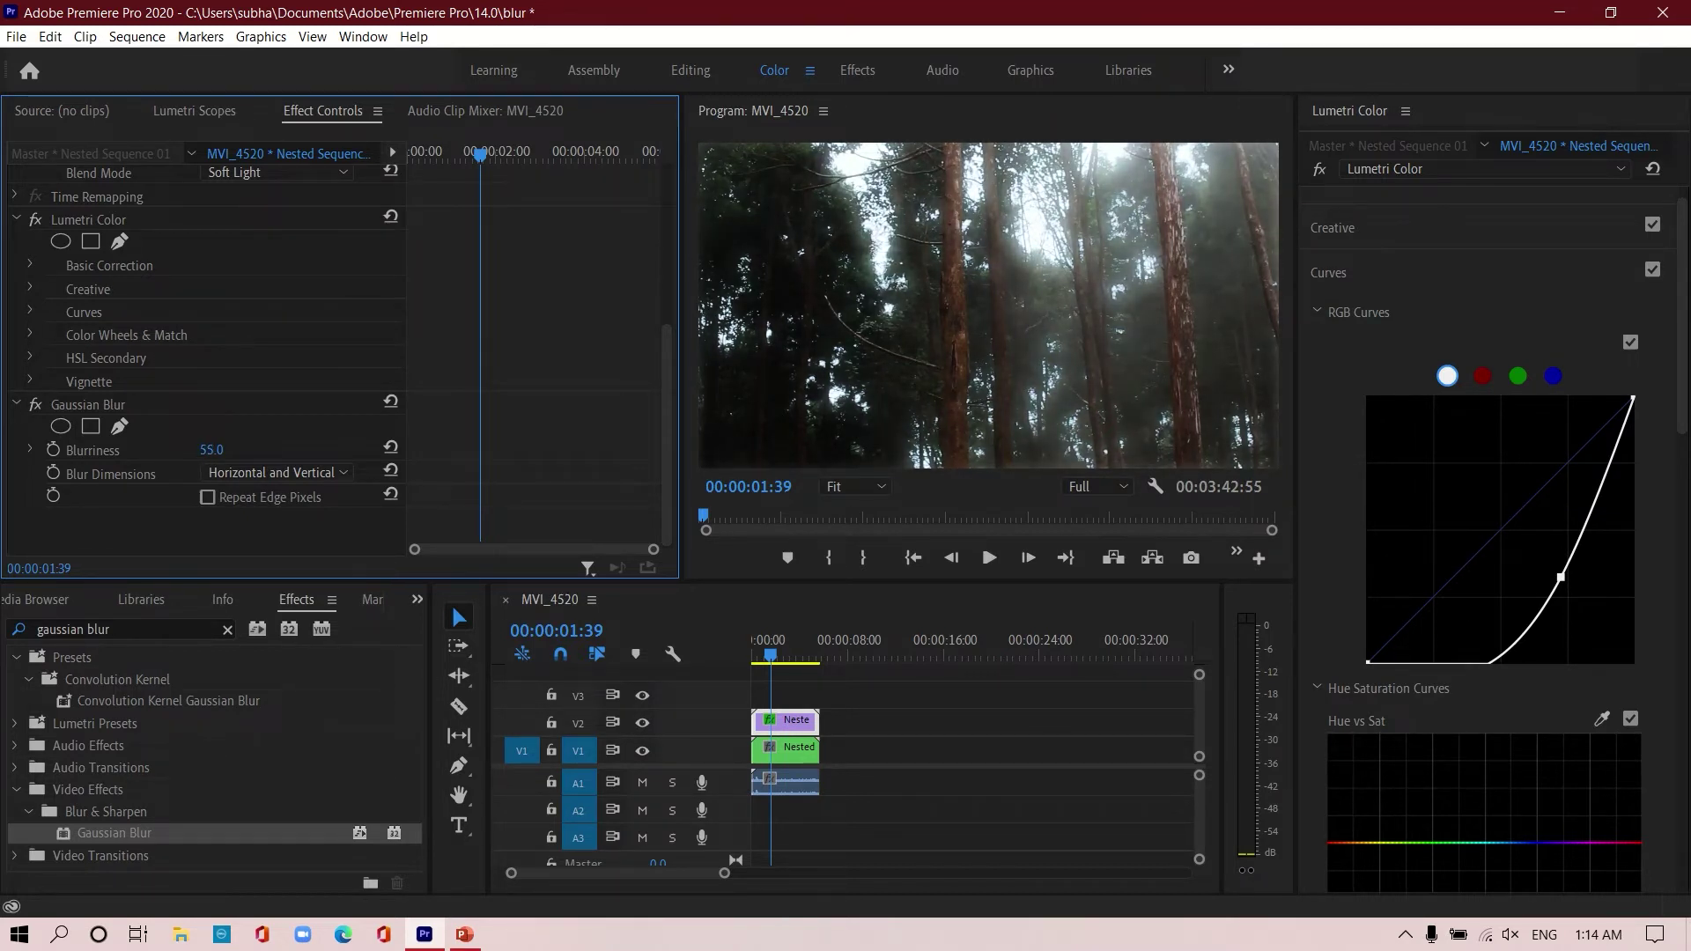
drag(155, 449, 156, 449)
mouse_move(156, 449)
mouse_down()
mouse_move(282, 449)
mouse_move(176, 449)
mouse_up()
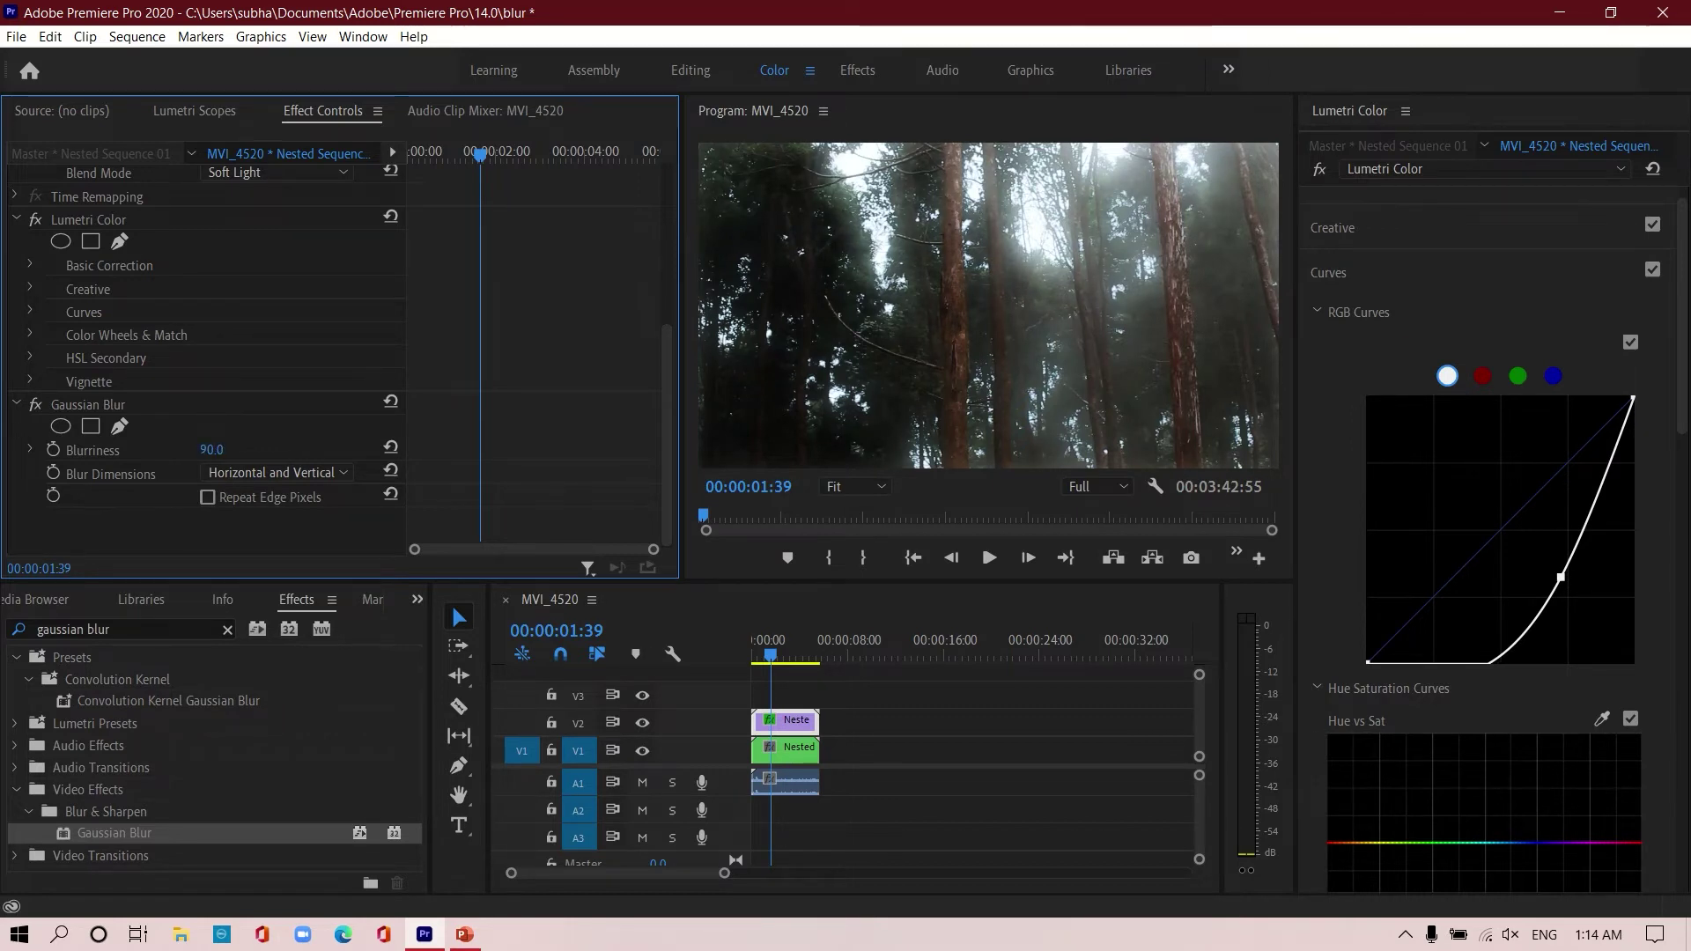
drag(176, 449, 170, 449)
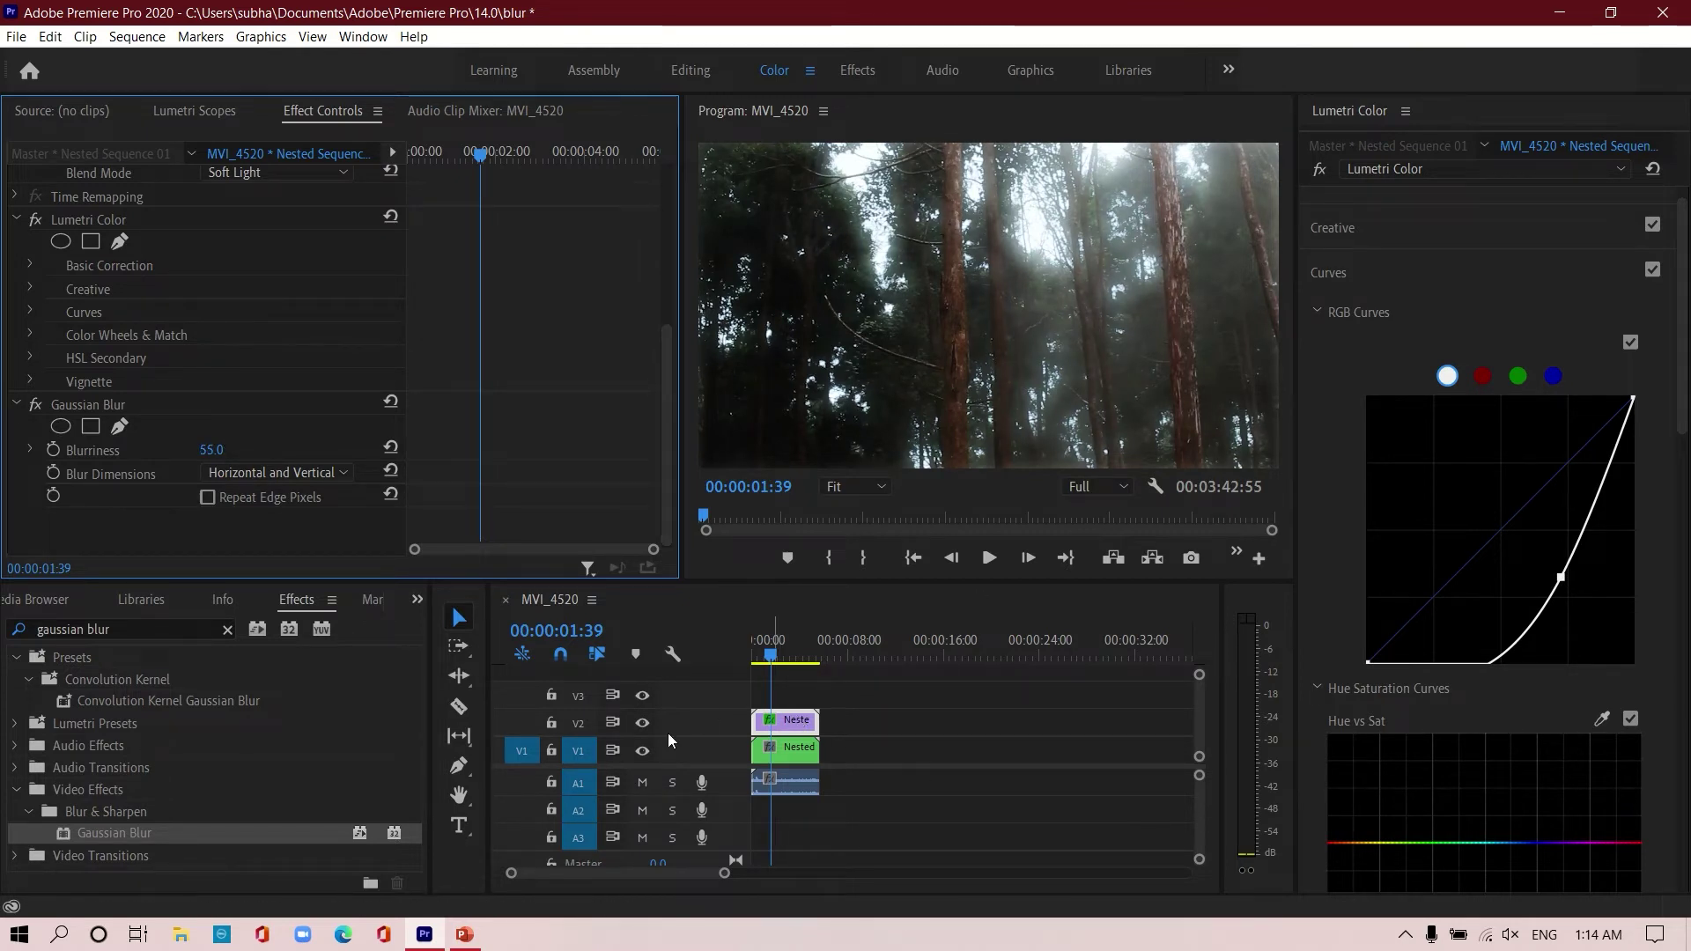
mouse_move(767, 656)
mouse_down()
mouse_move(783, 657)
mouse_move(763, 657)
mouse_up()
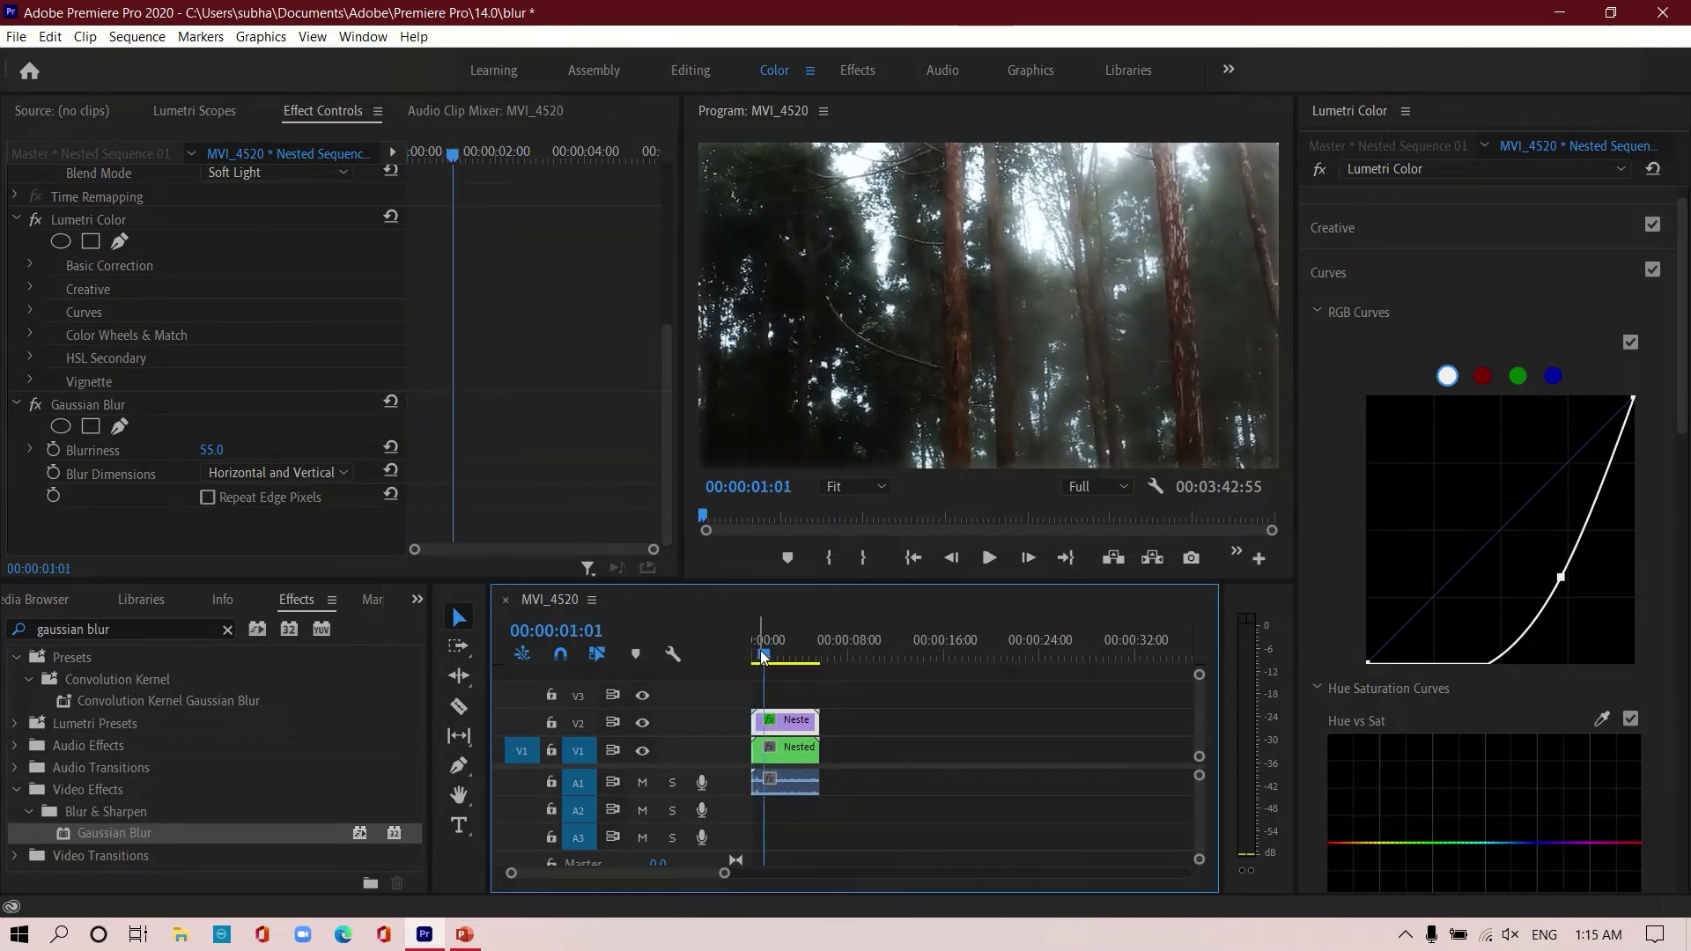
click(989, 558)
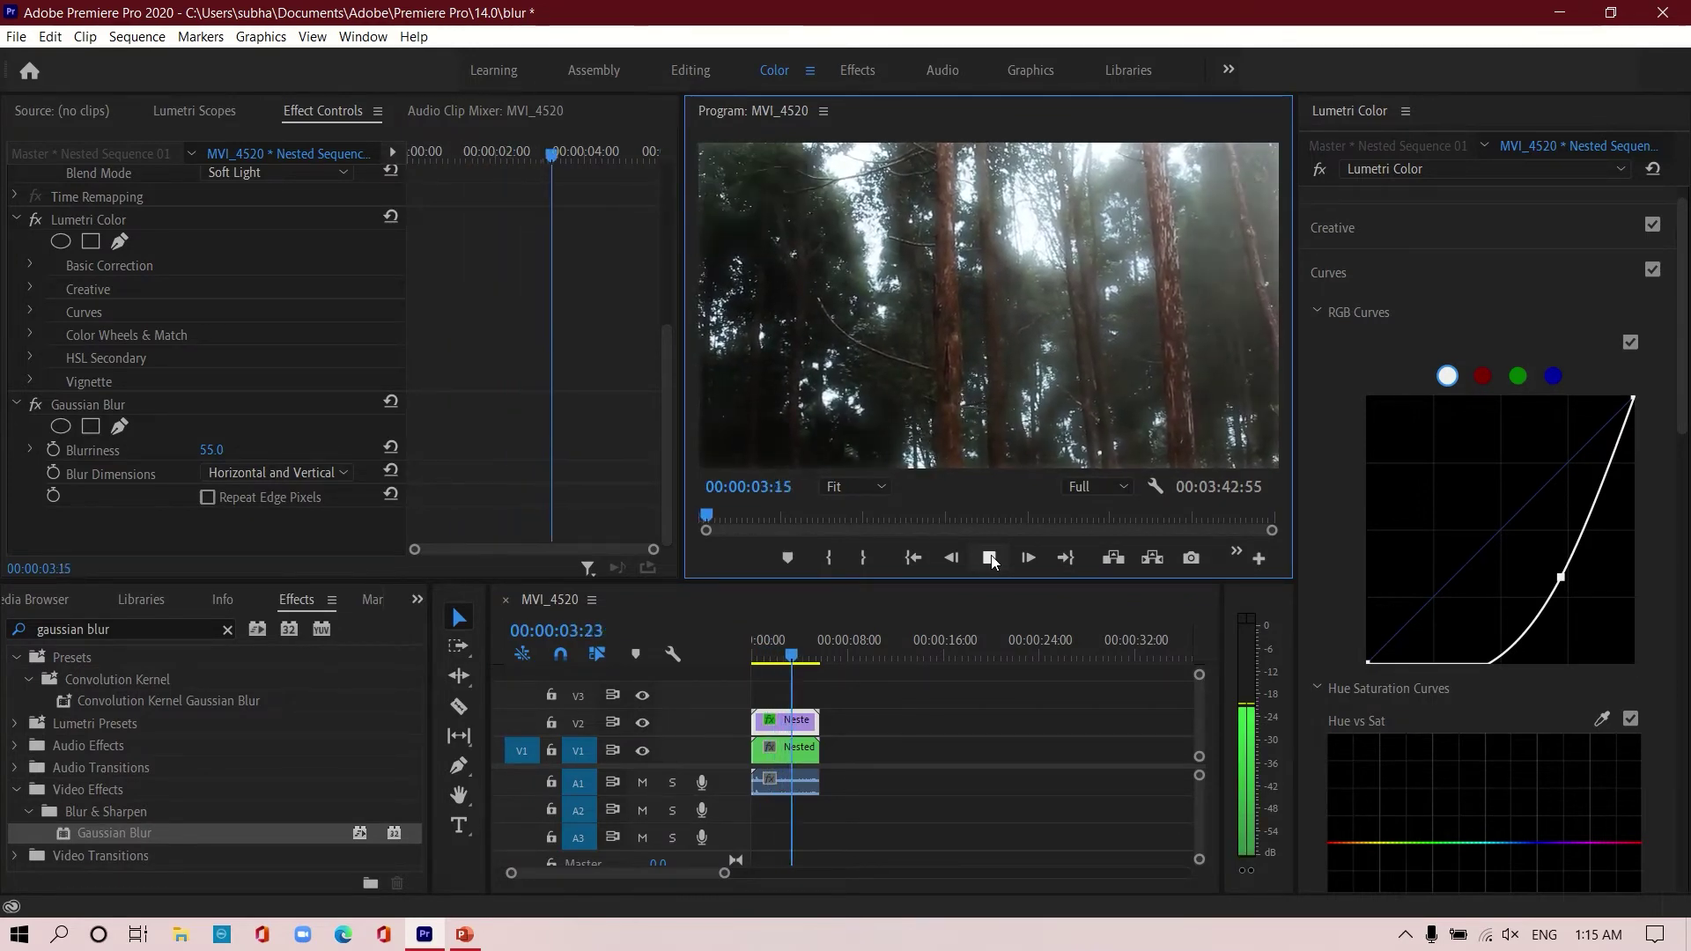
click(989, 557)
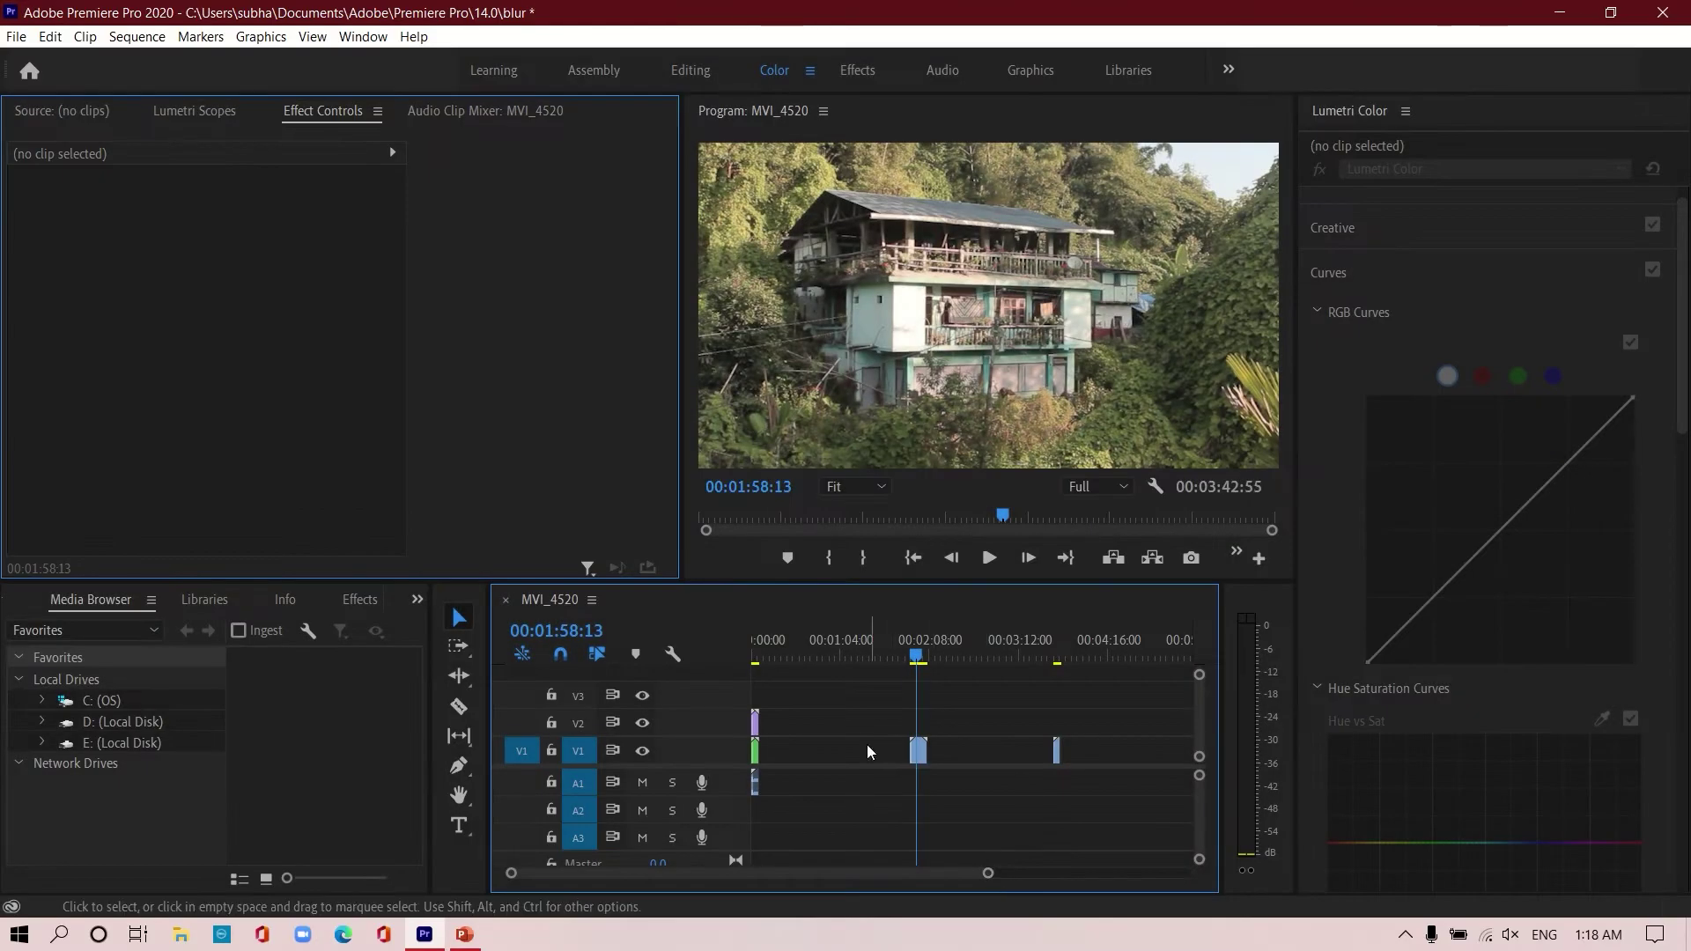
- Zoom the timeline to MVI_4478.MOV, Alt-drag a copy onto V2, and label it Caribbean
drag(987, 877, 792, 873)
click(1006, 751)
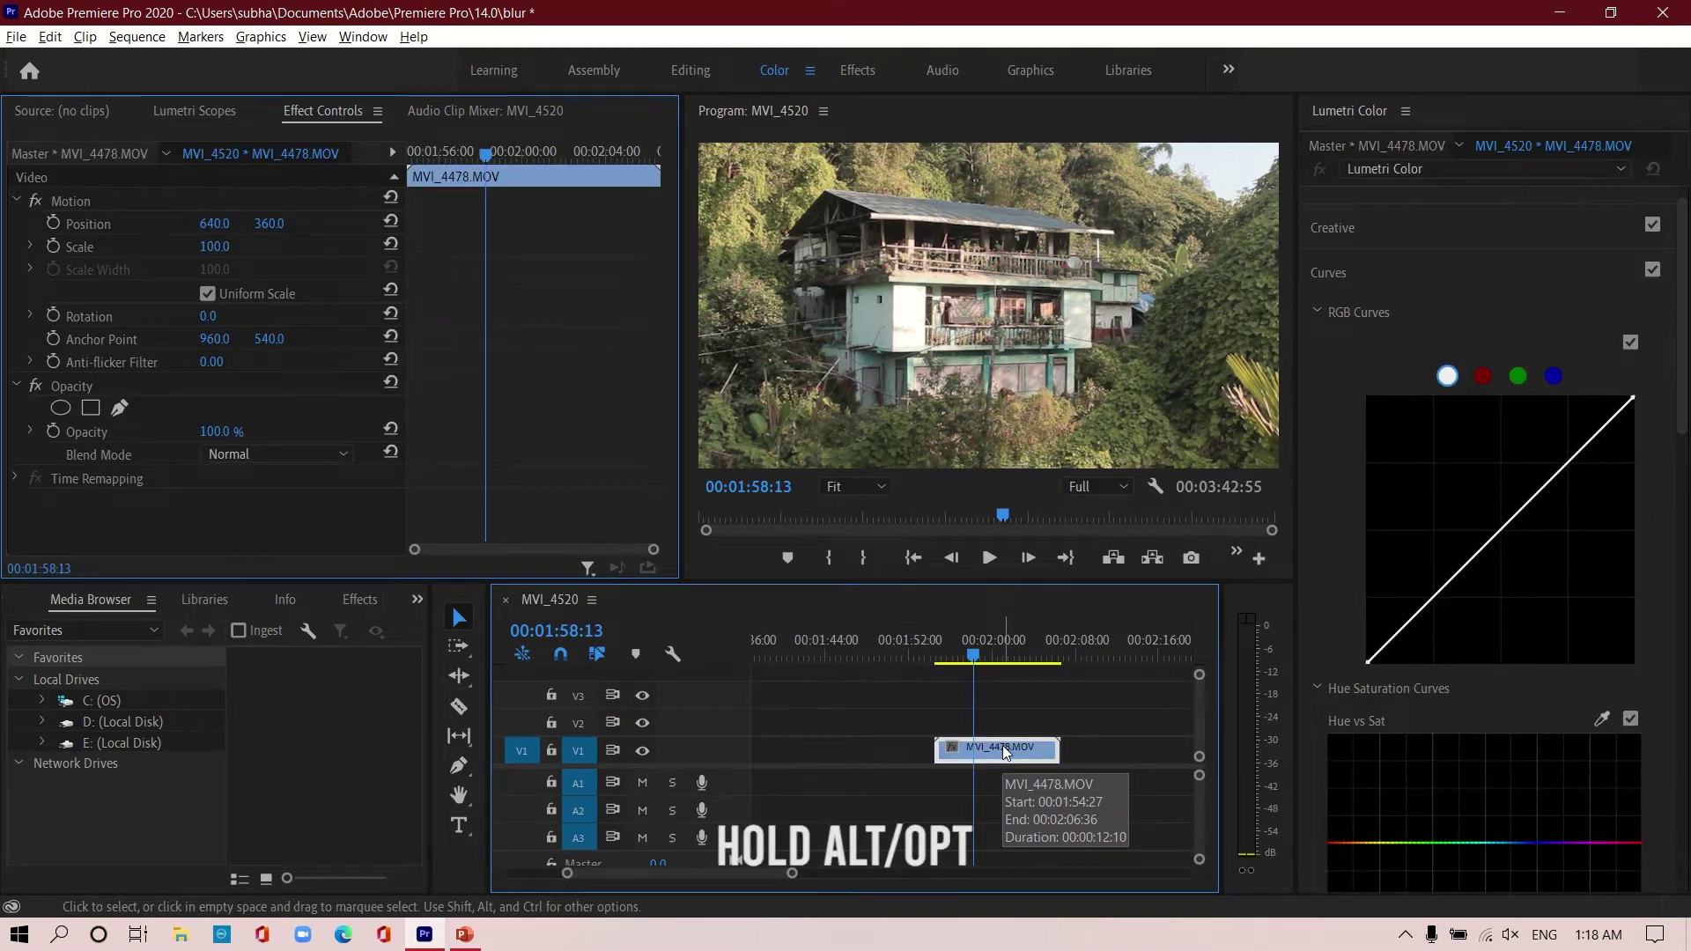
drag(1006, 751, 1005, 721)
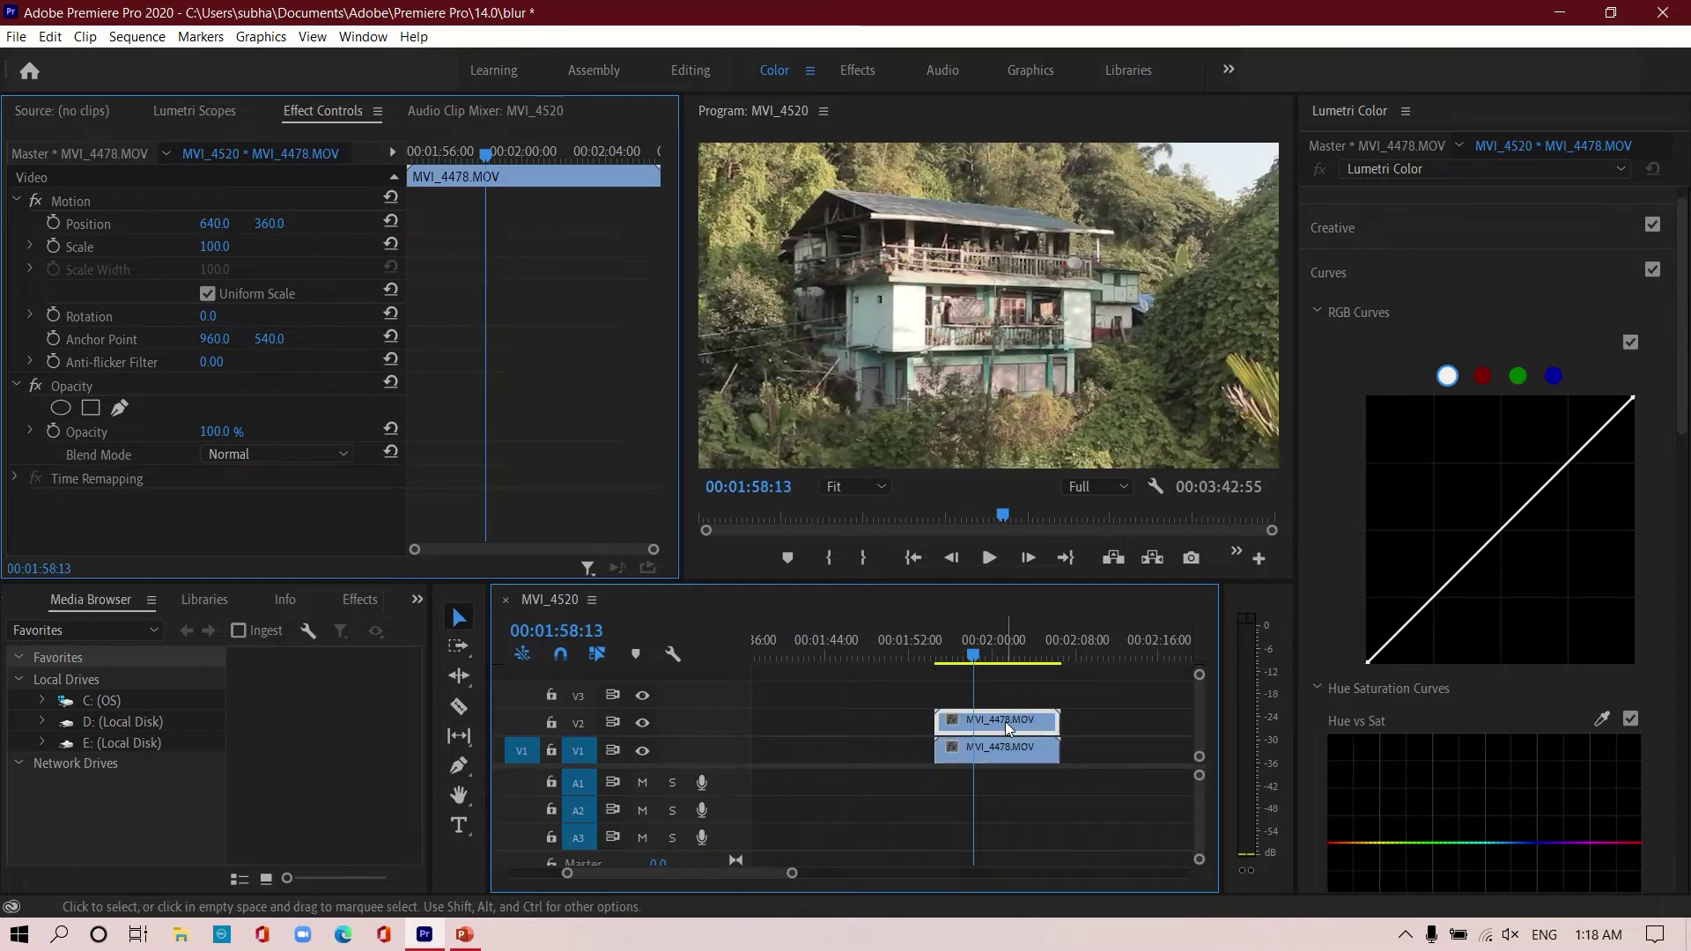
right_click(1005, 721)
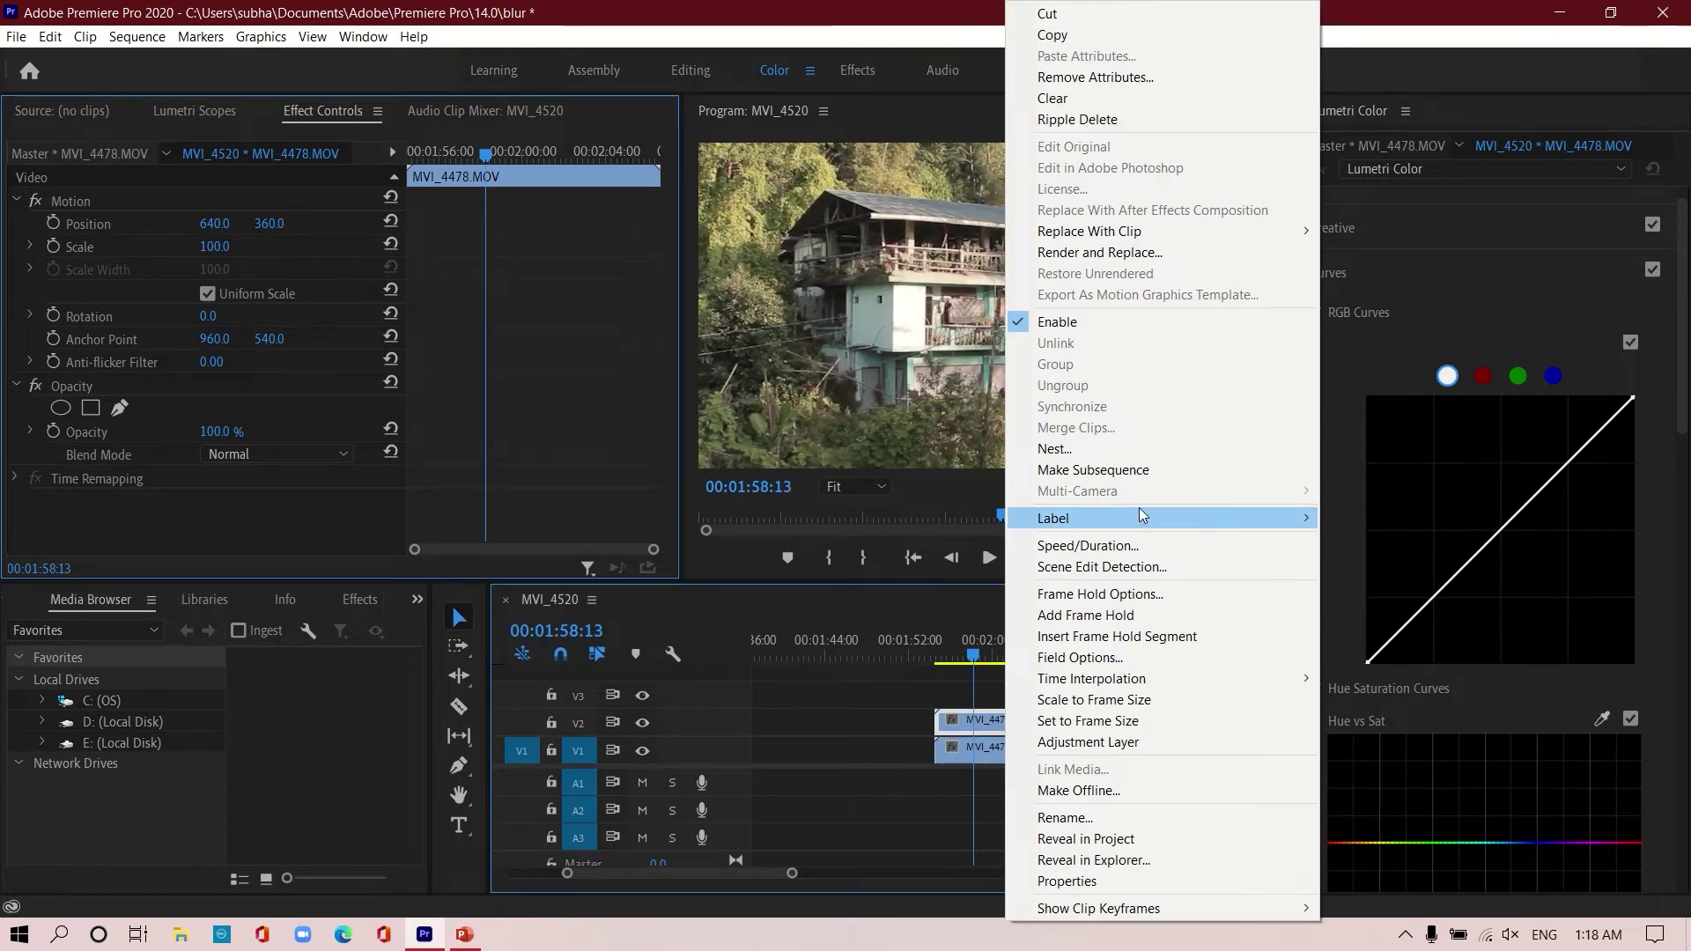
mouse_move(1139, 509)
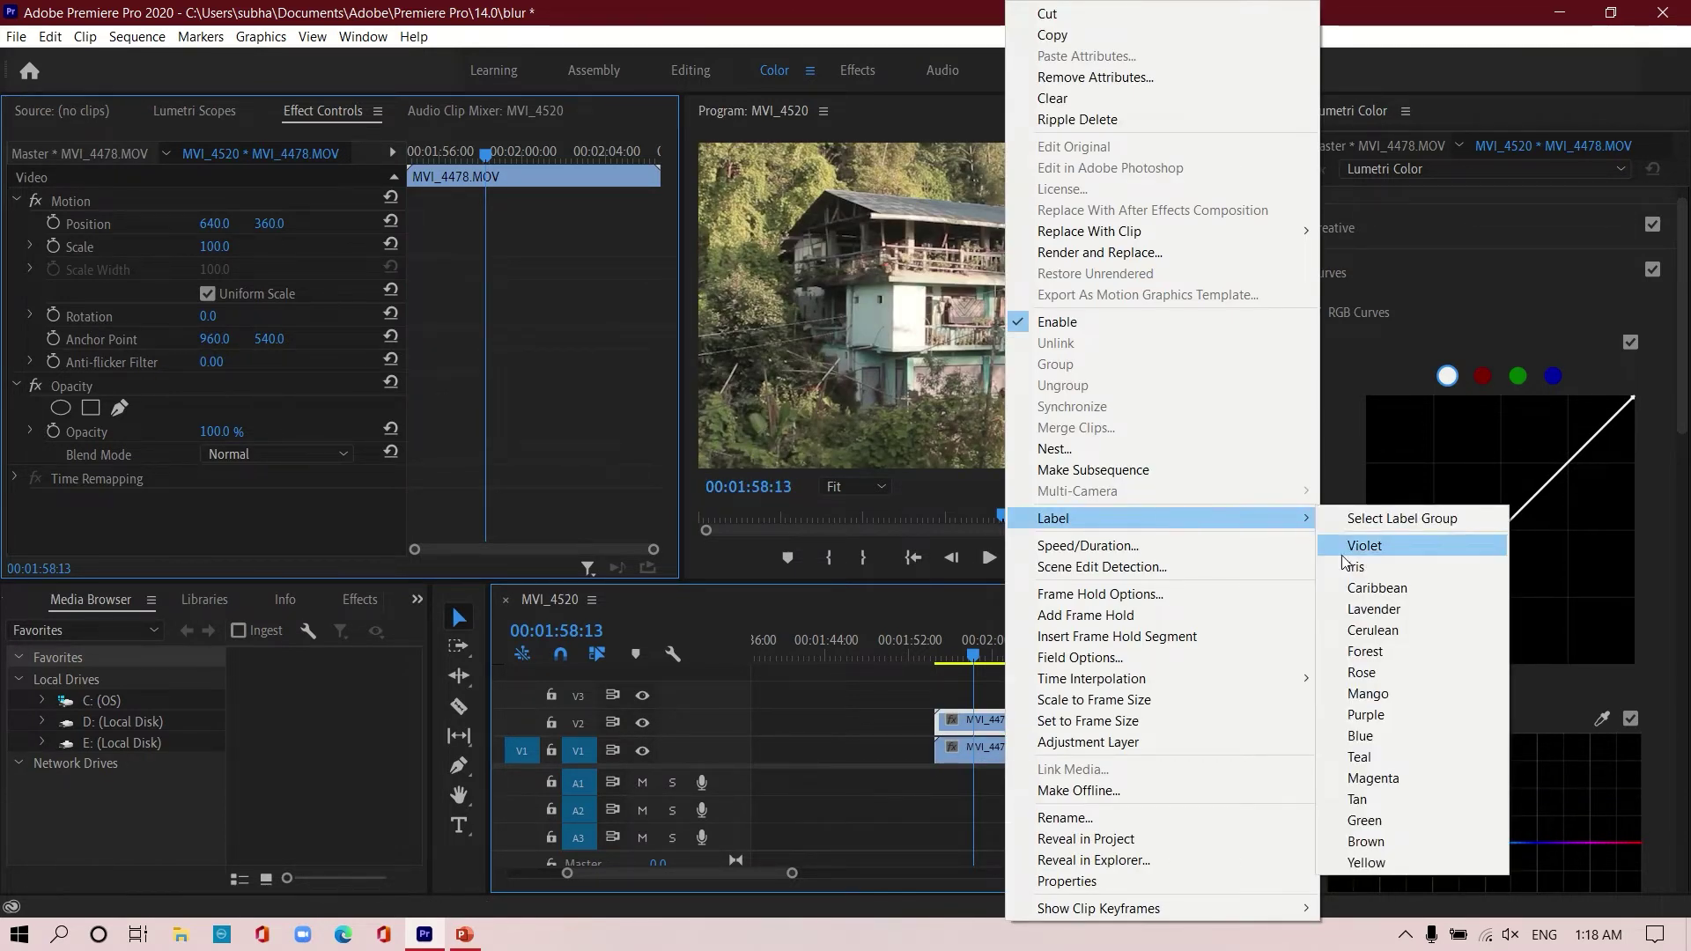
click(1379, 589)
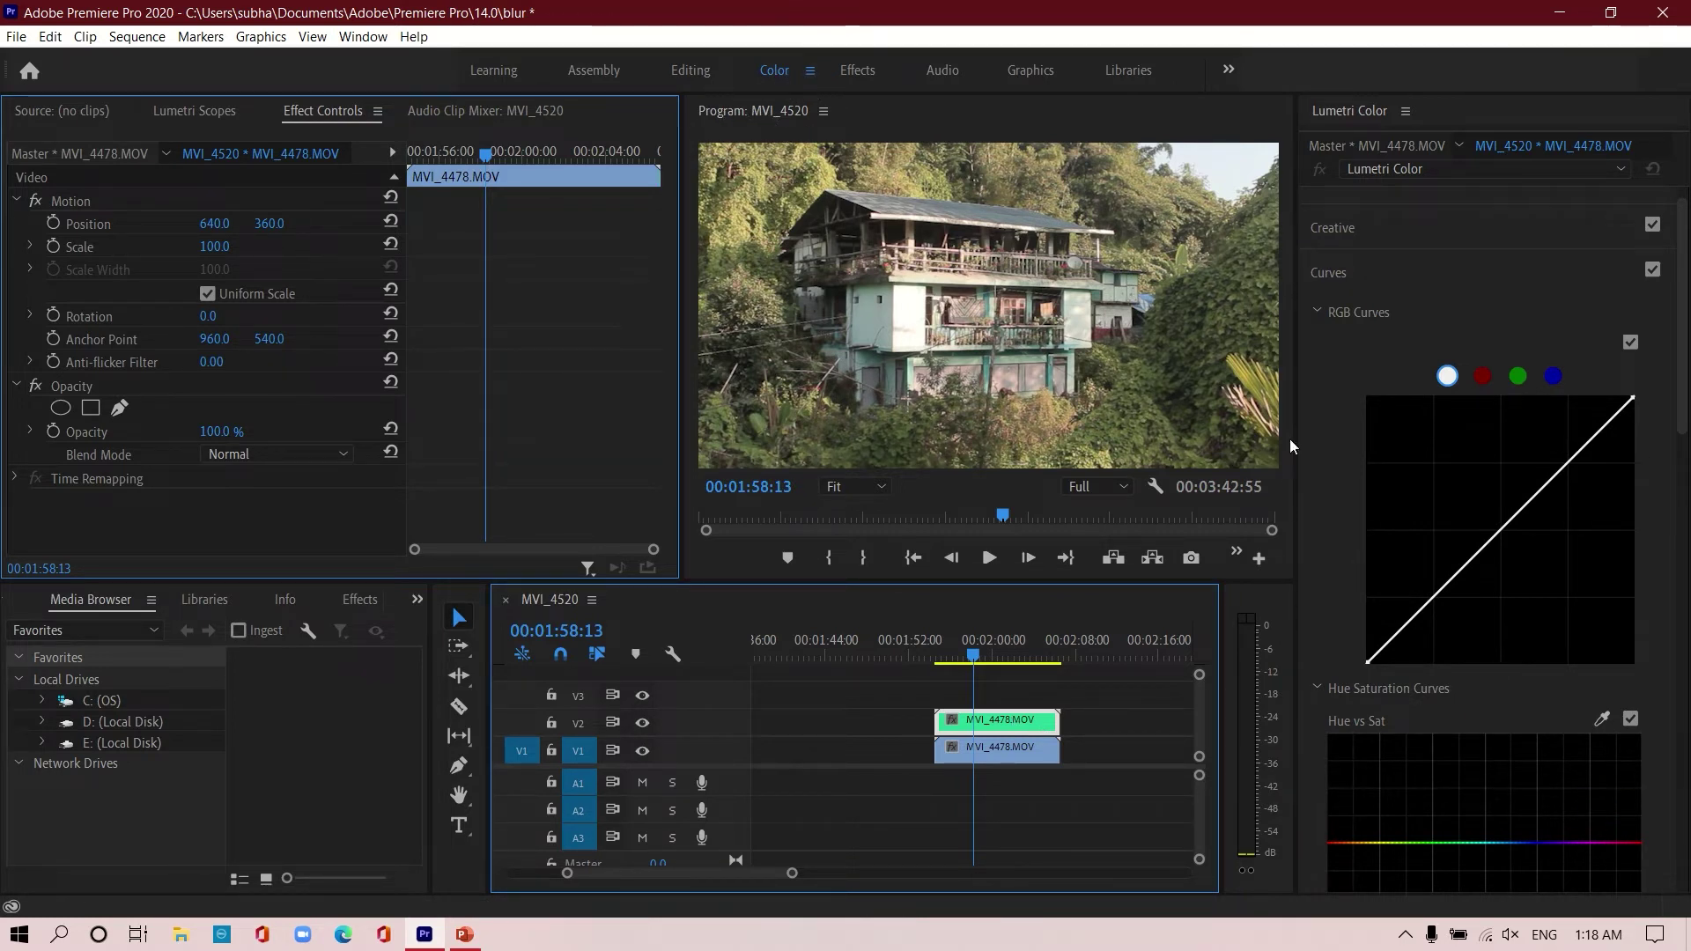
- Bend the V2 copy's RGB curve steeply down and switch its blend mode to Soft Light
drag(1509, 531, 1586, 573)
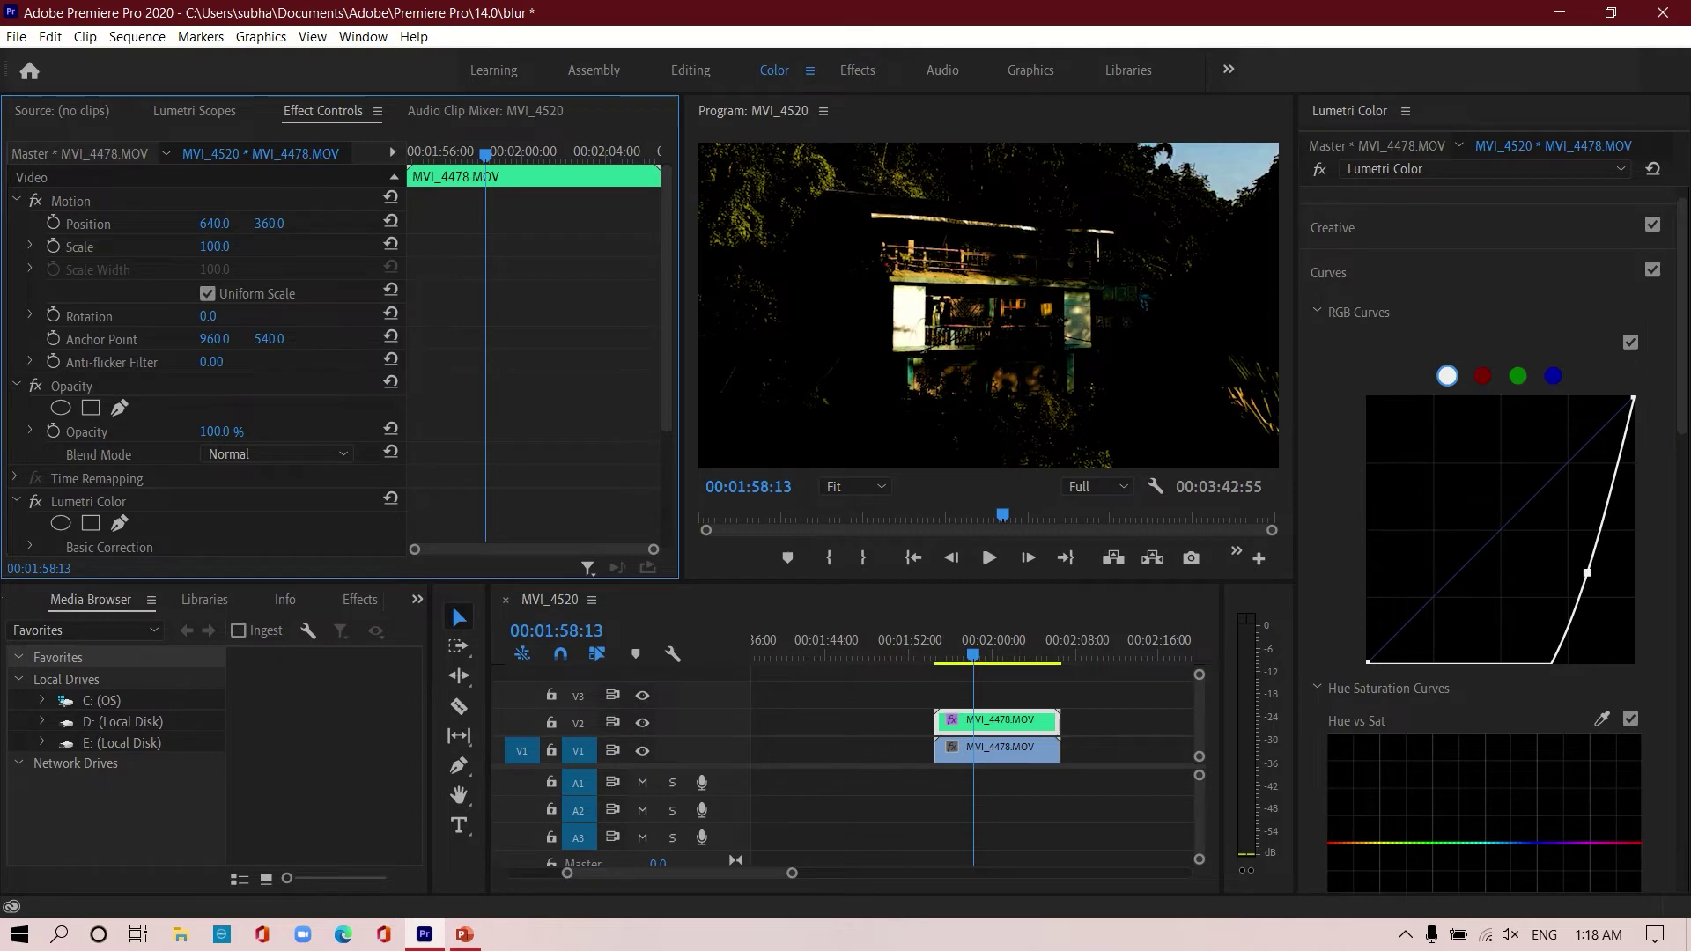
drag(223, 431, 222, 431)
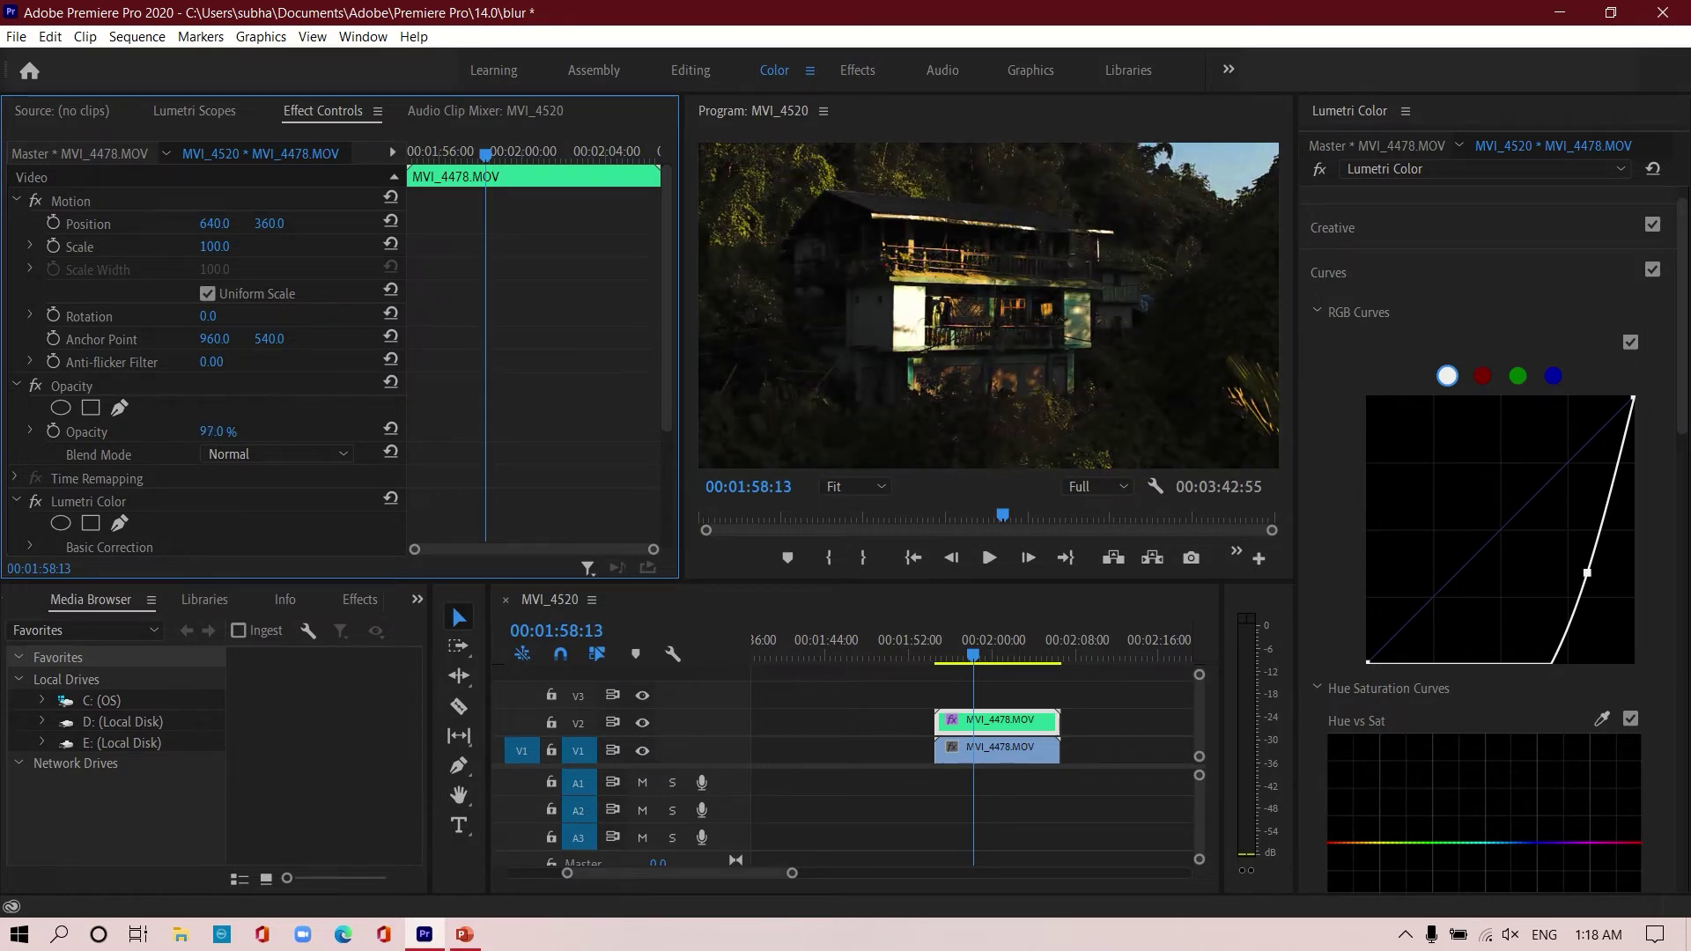
drag(222, 432, 224, 432)
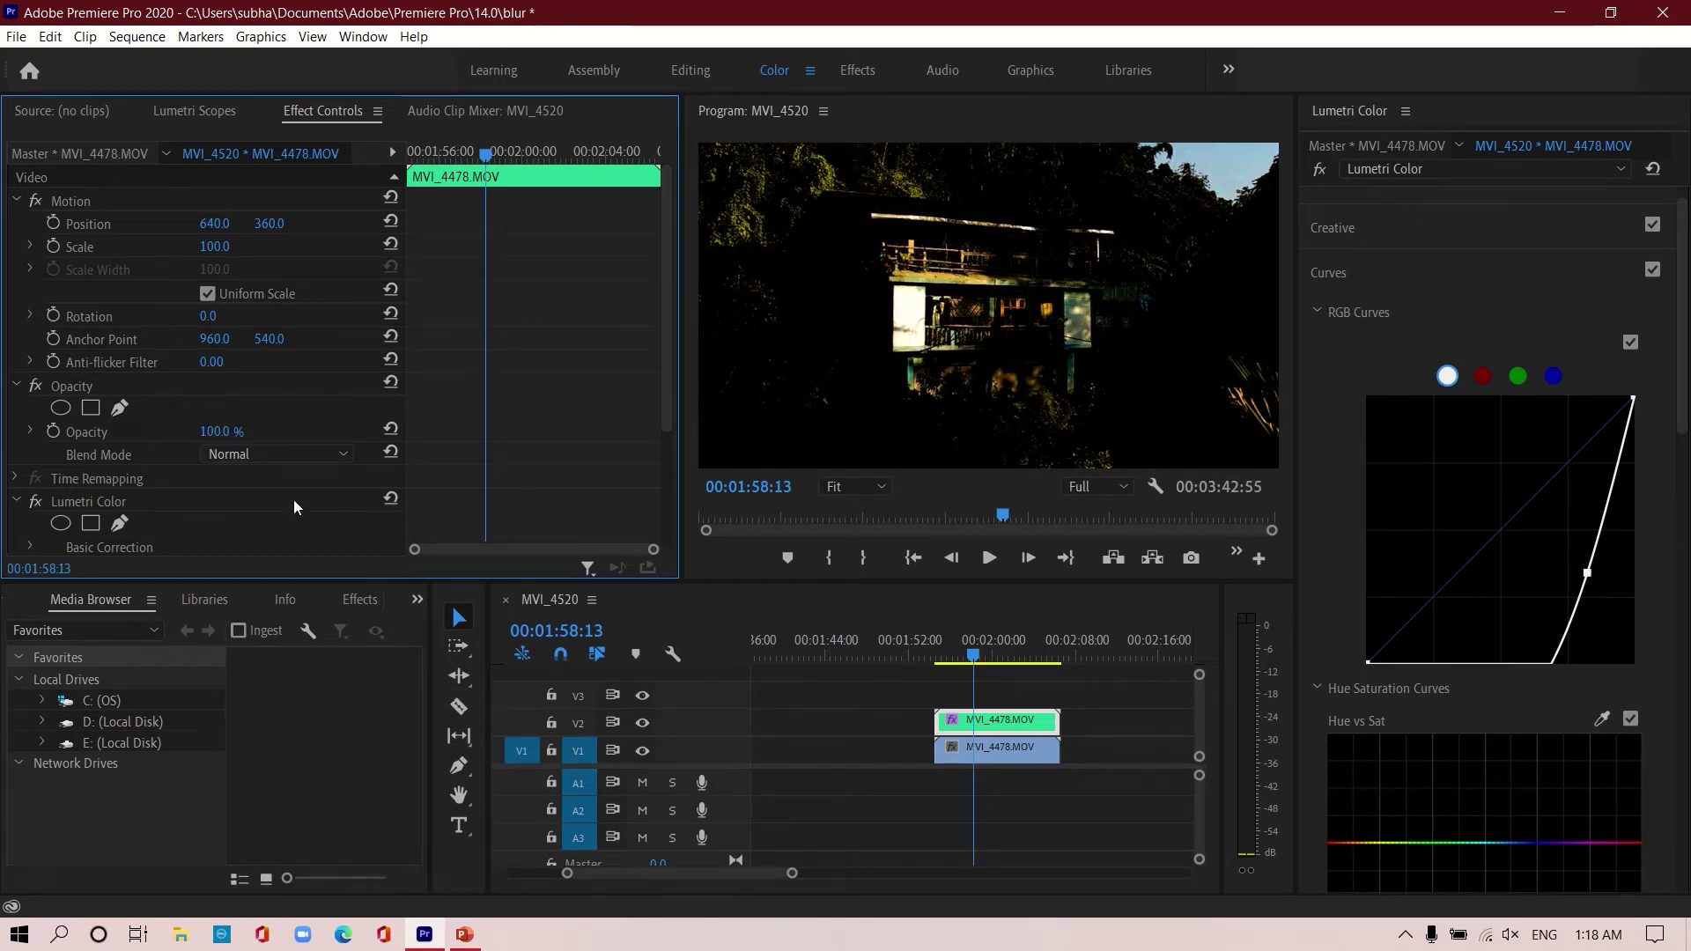
click(292, 458)
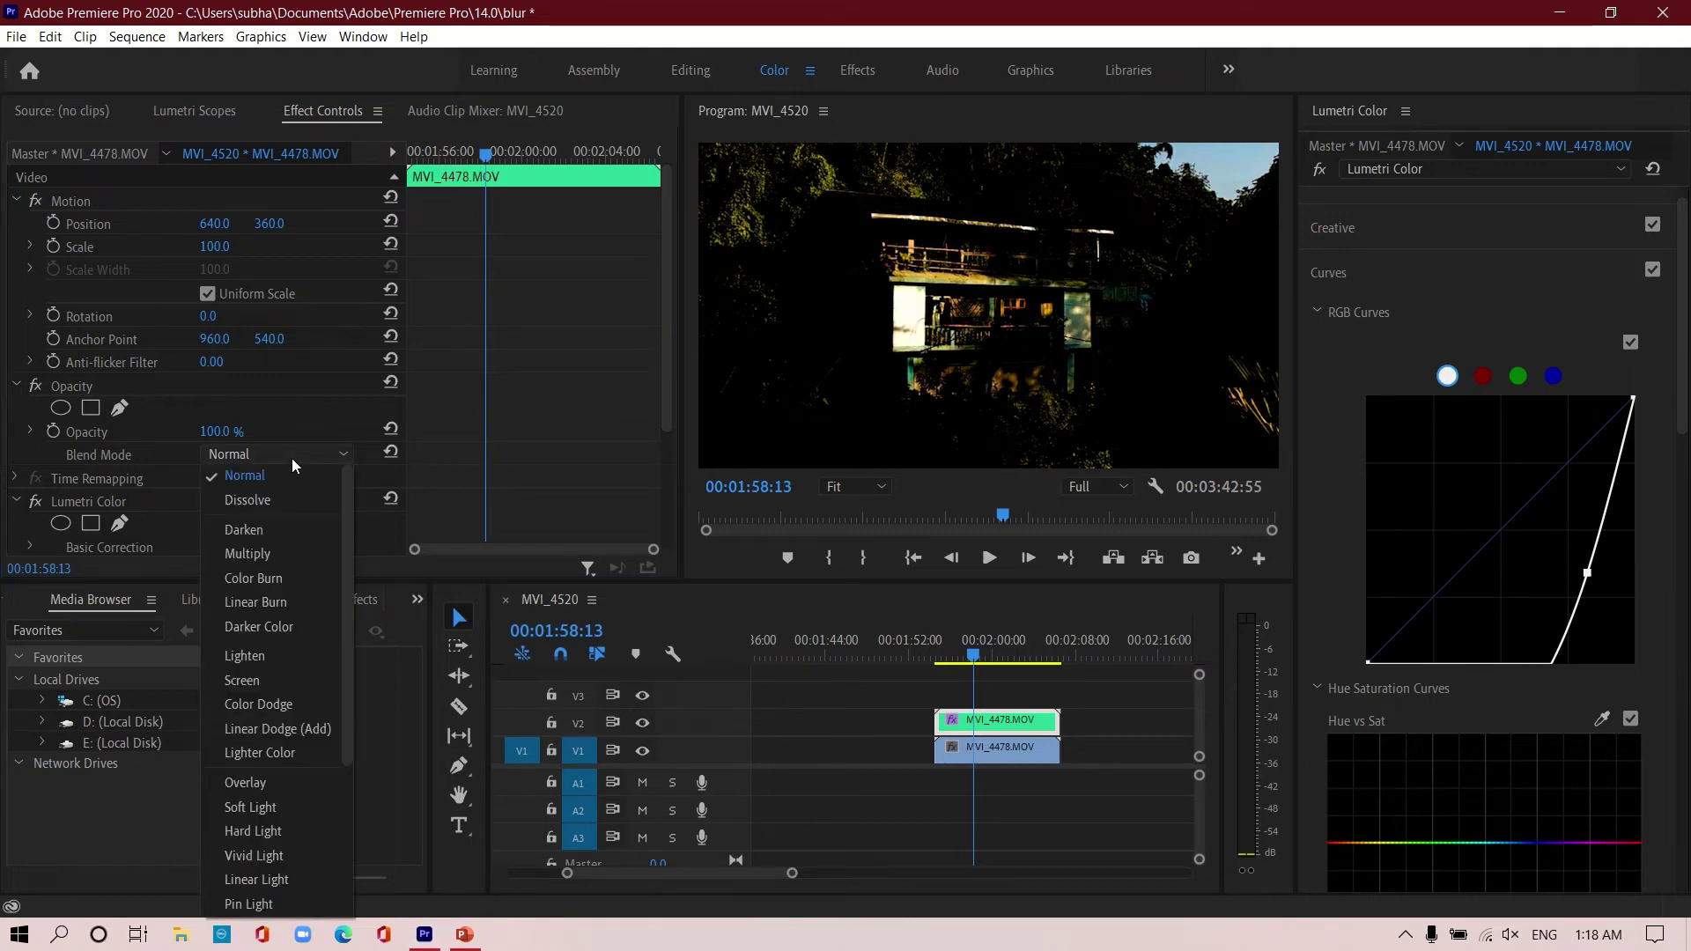
click(264, 809)
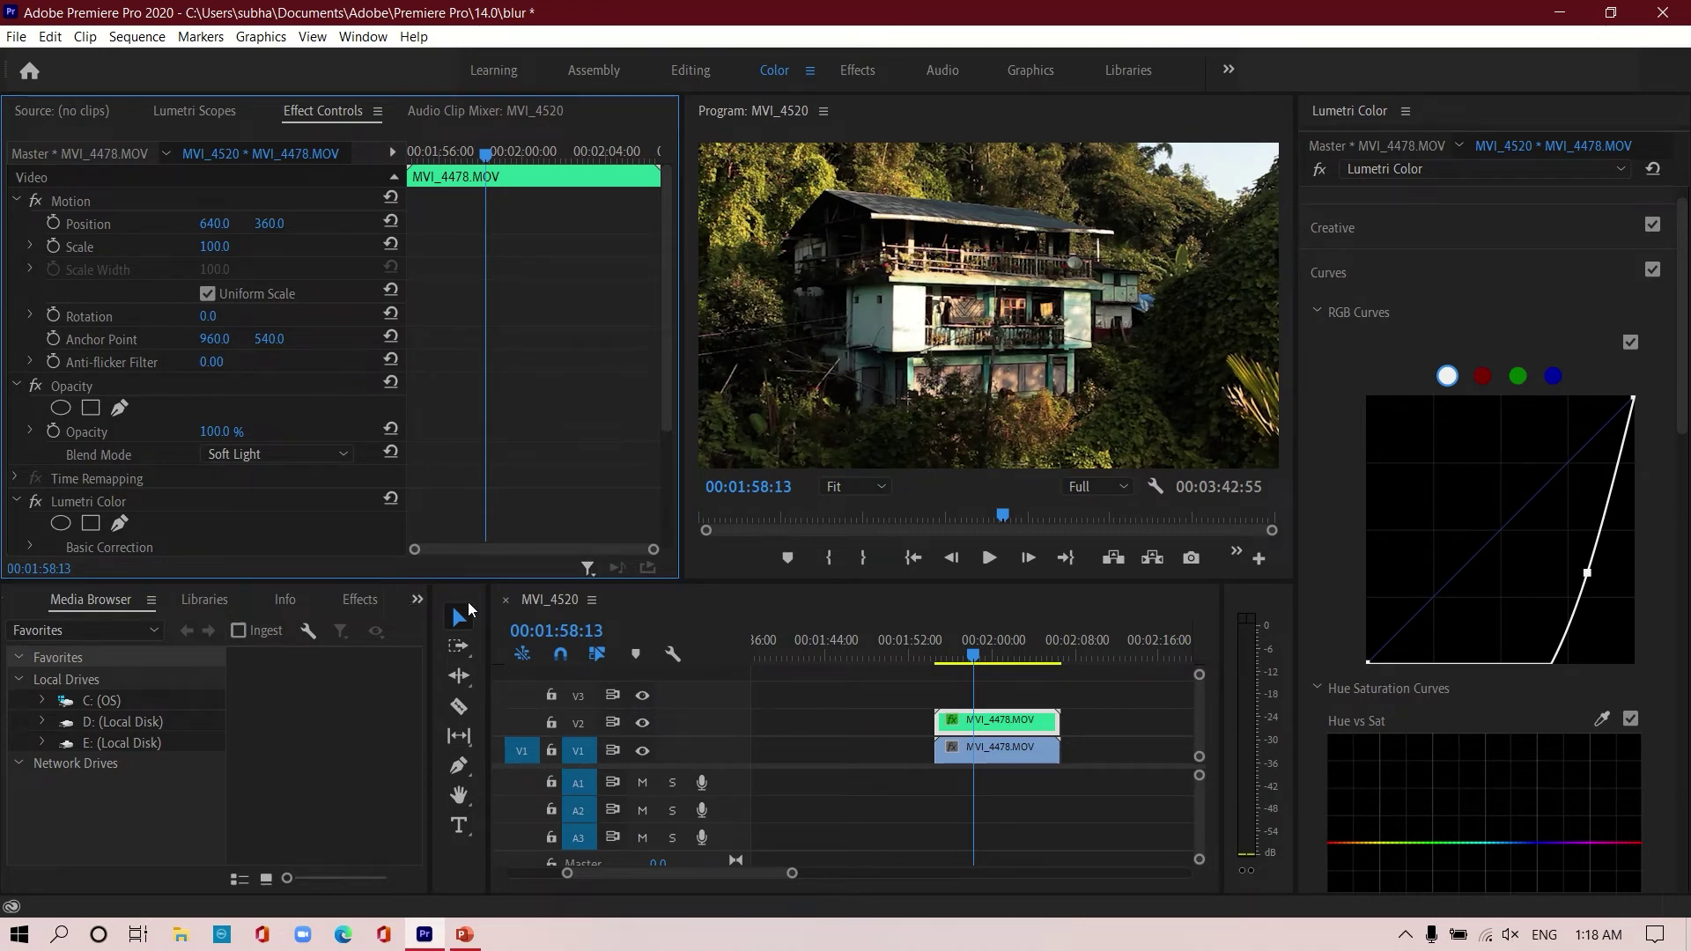
- Search effects for 'directi' and drop Directional Blur onto the green V2 copy
click(351, 603)
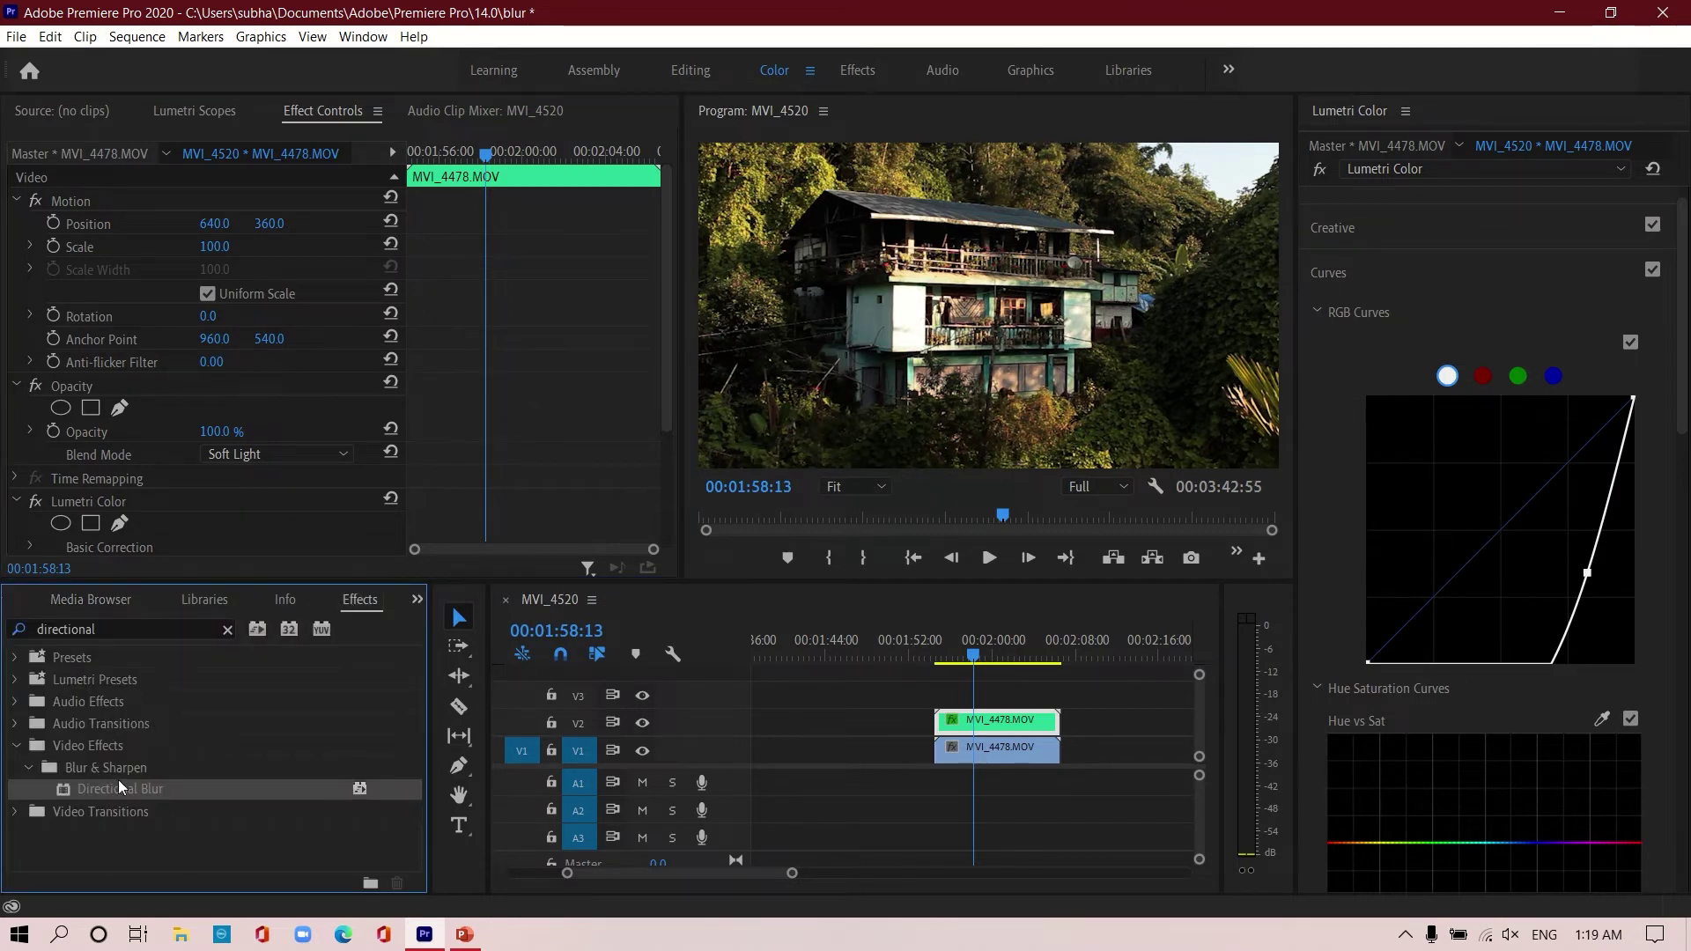
drag(110, 631, 18, 628)
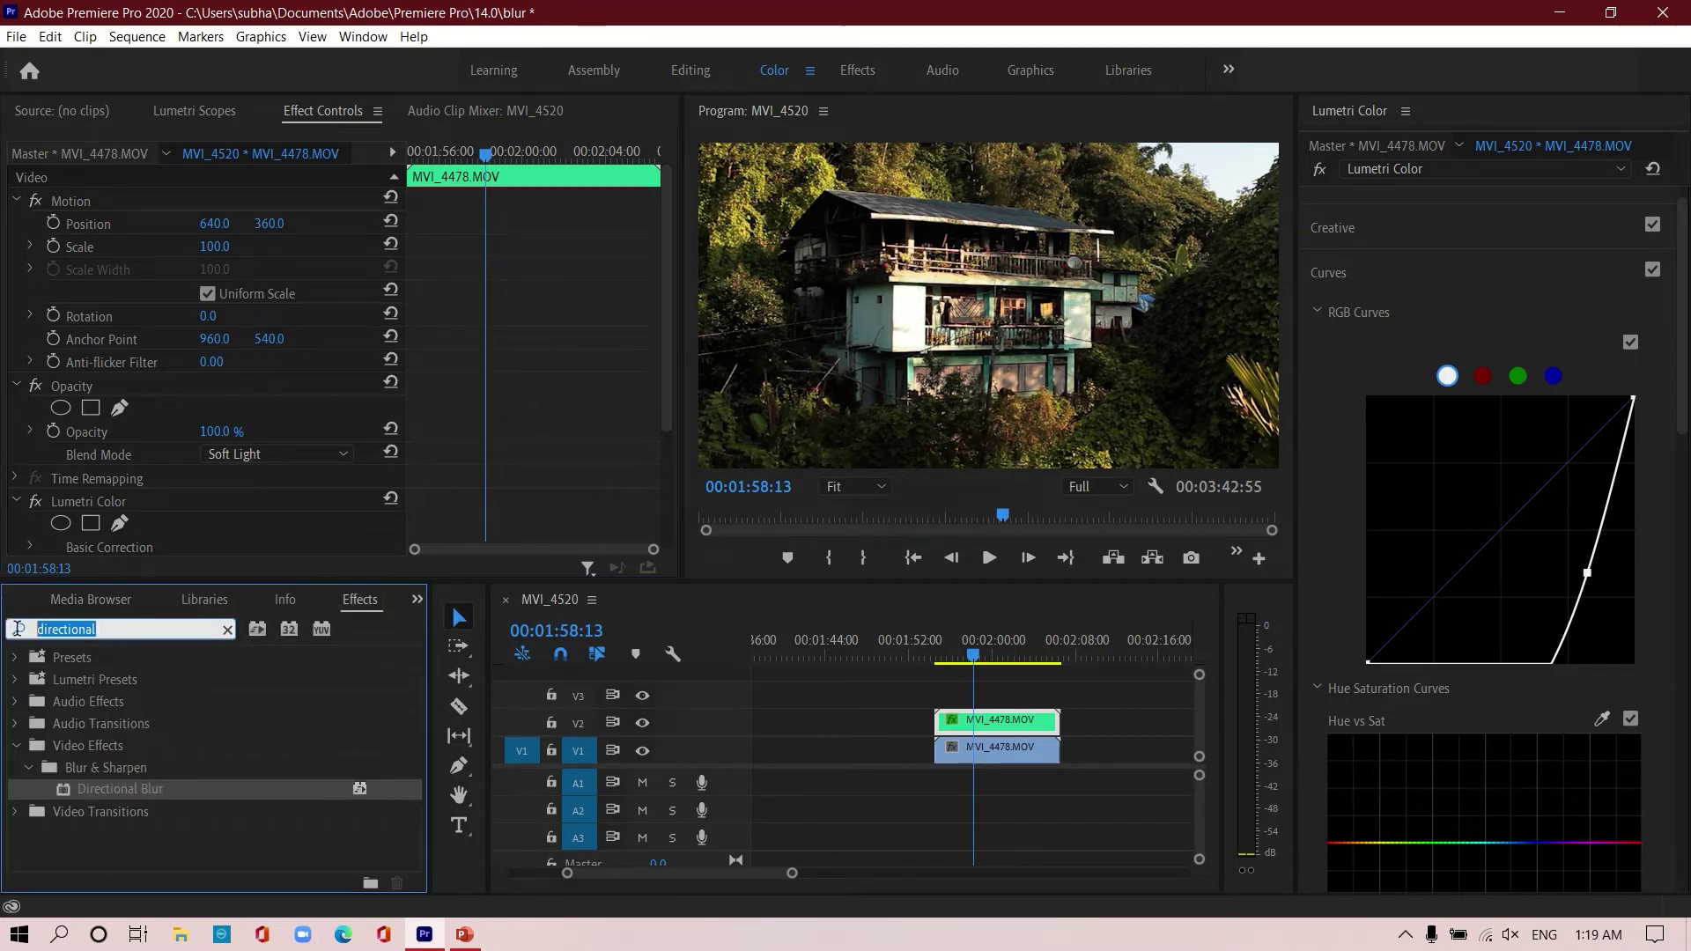
text(dir)
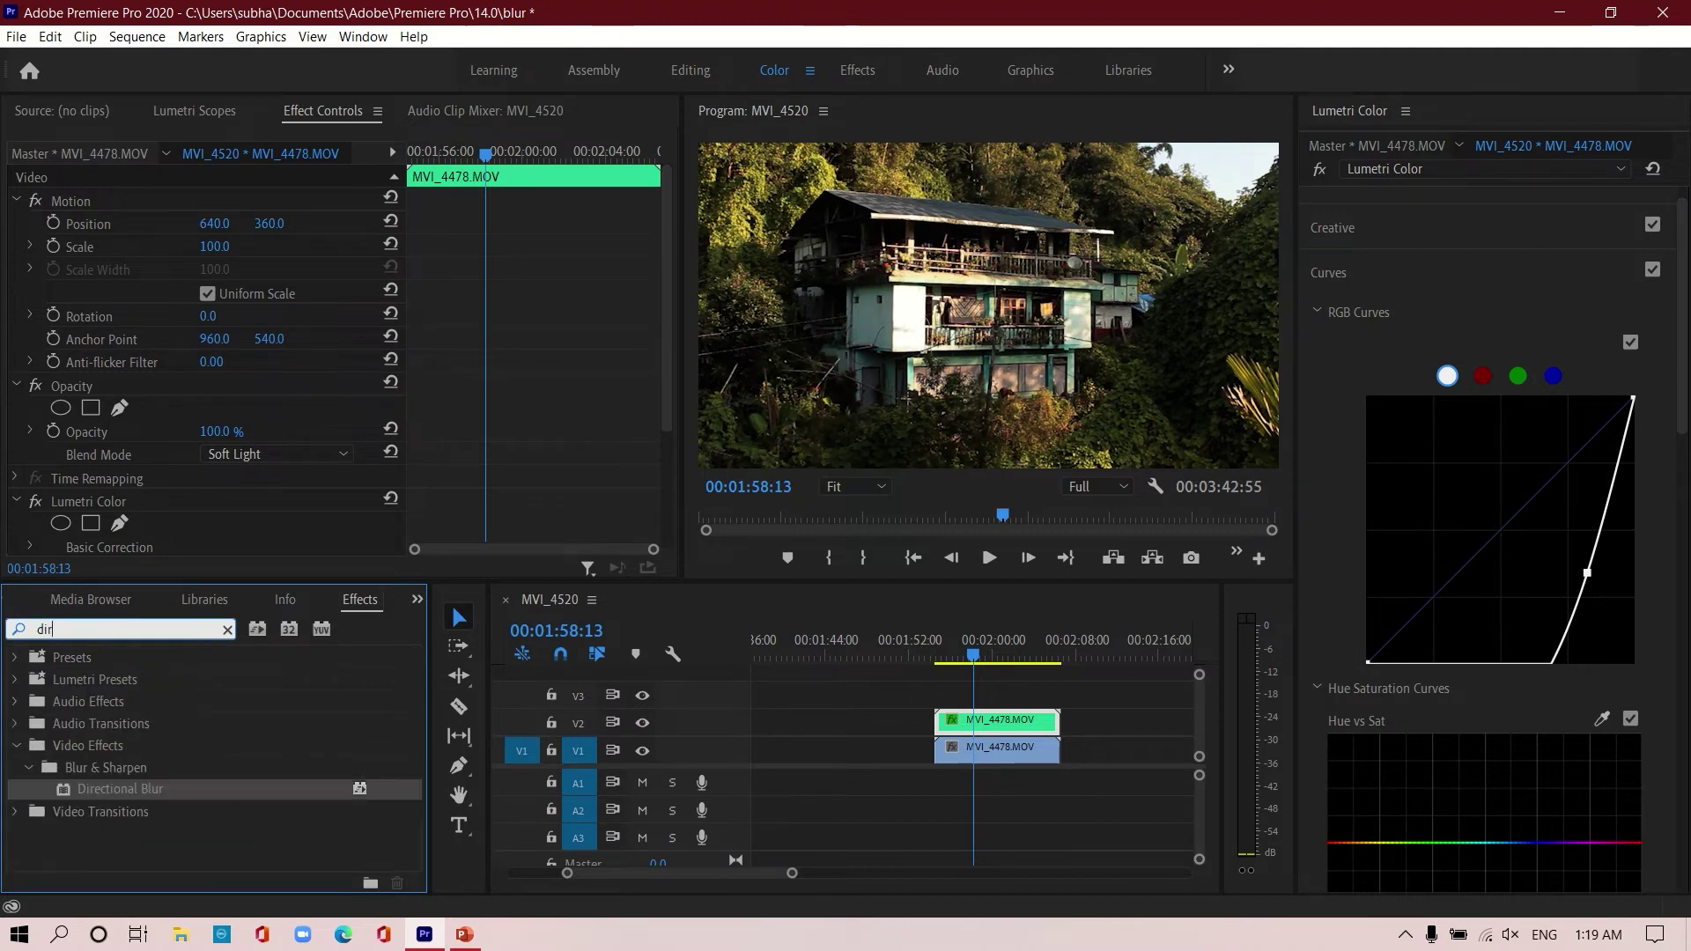
text(ectional blur)
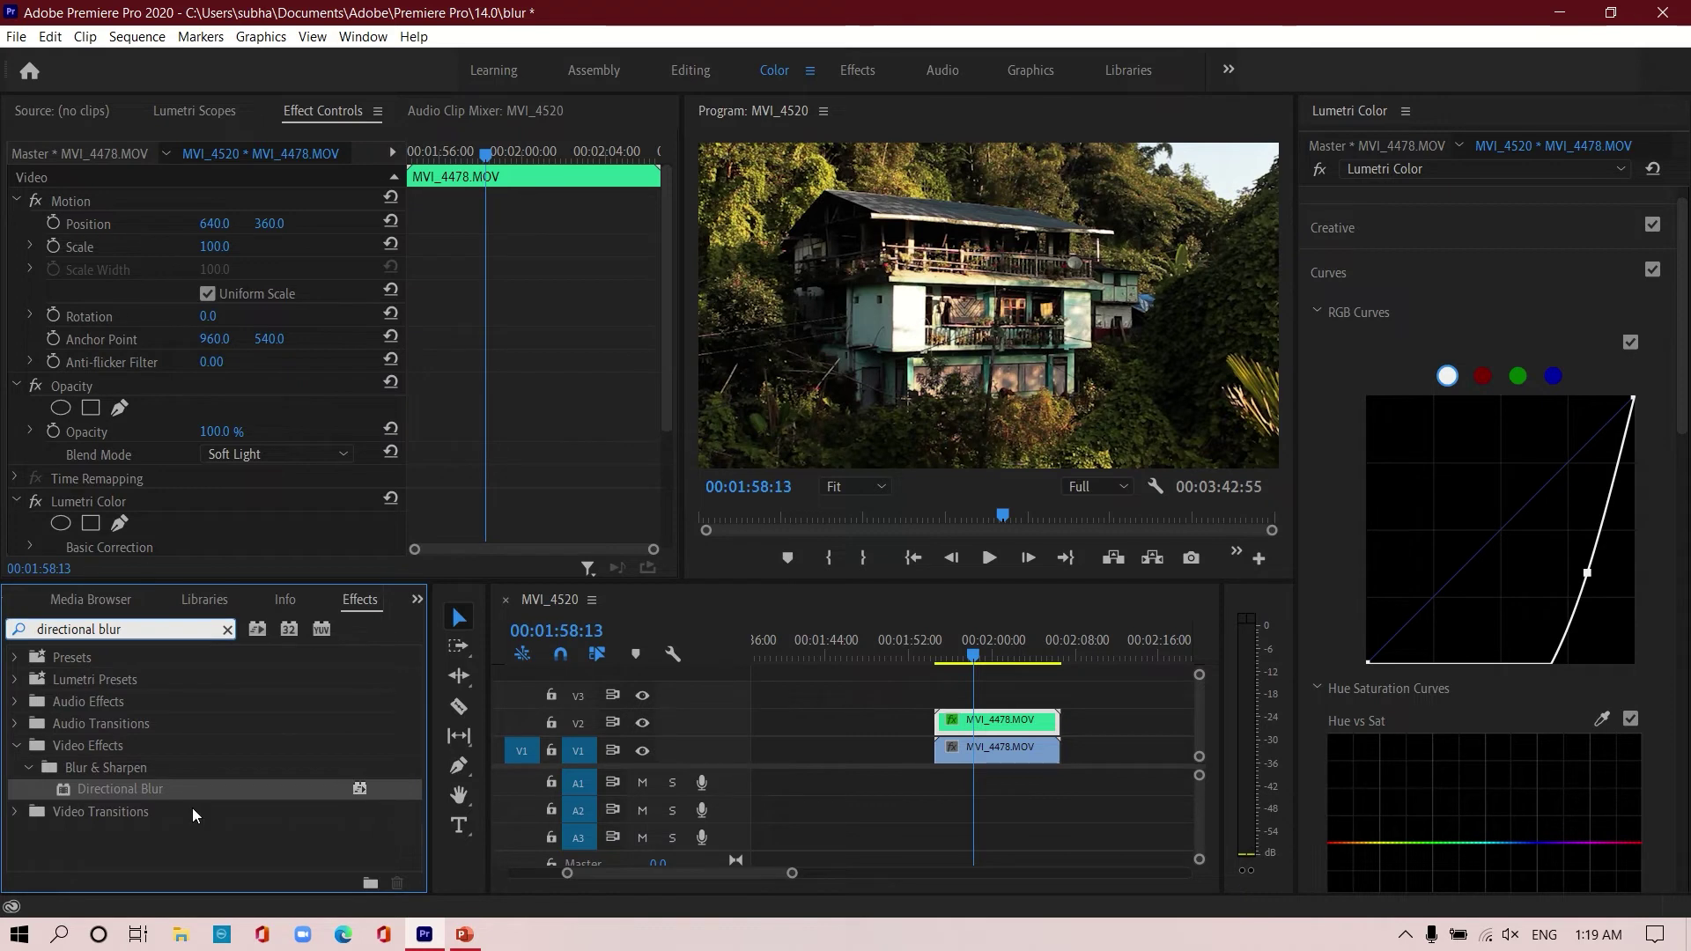
drag(173, 797, 1000, 725)
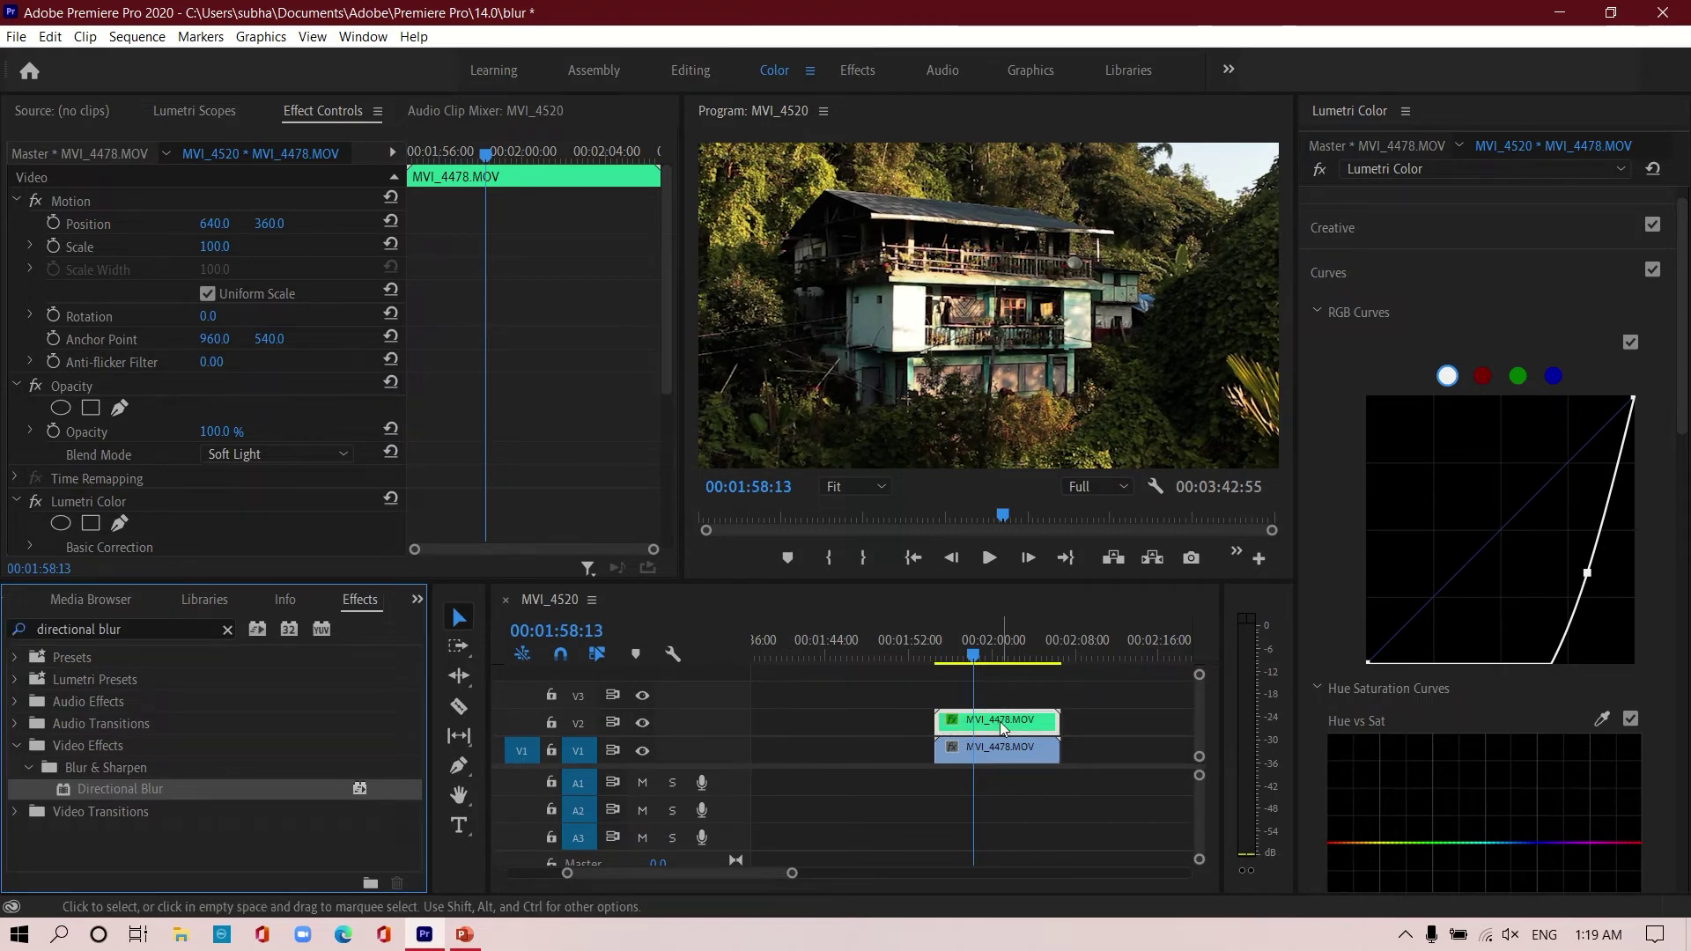
scroll(569, 382, down, 6)
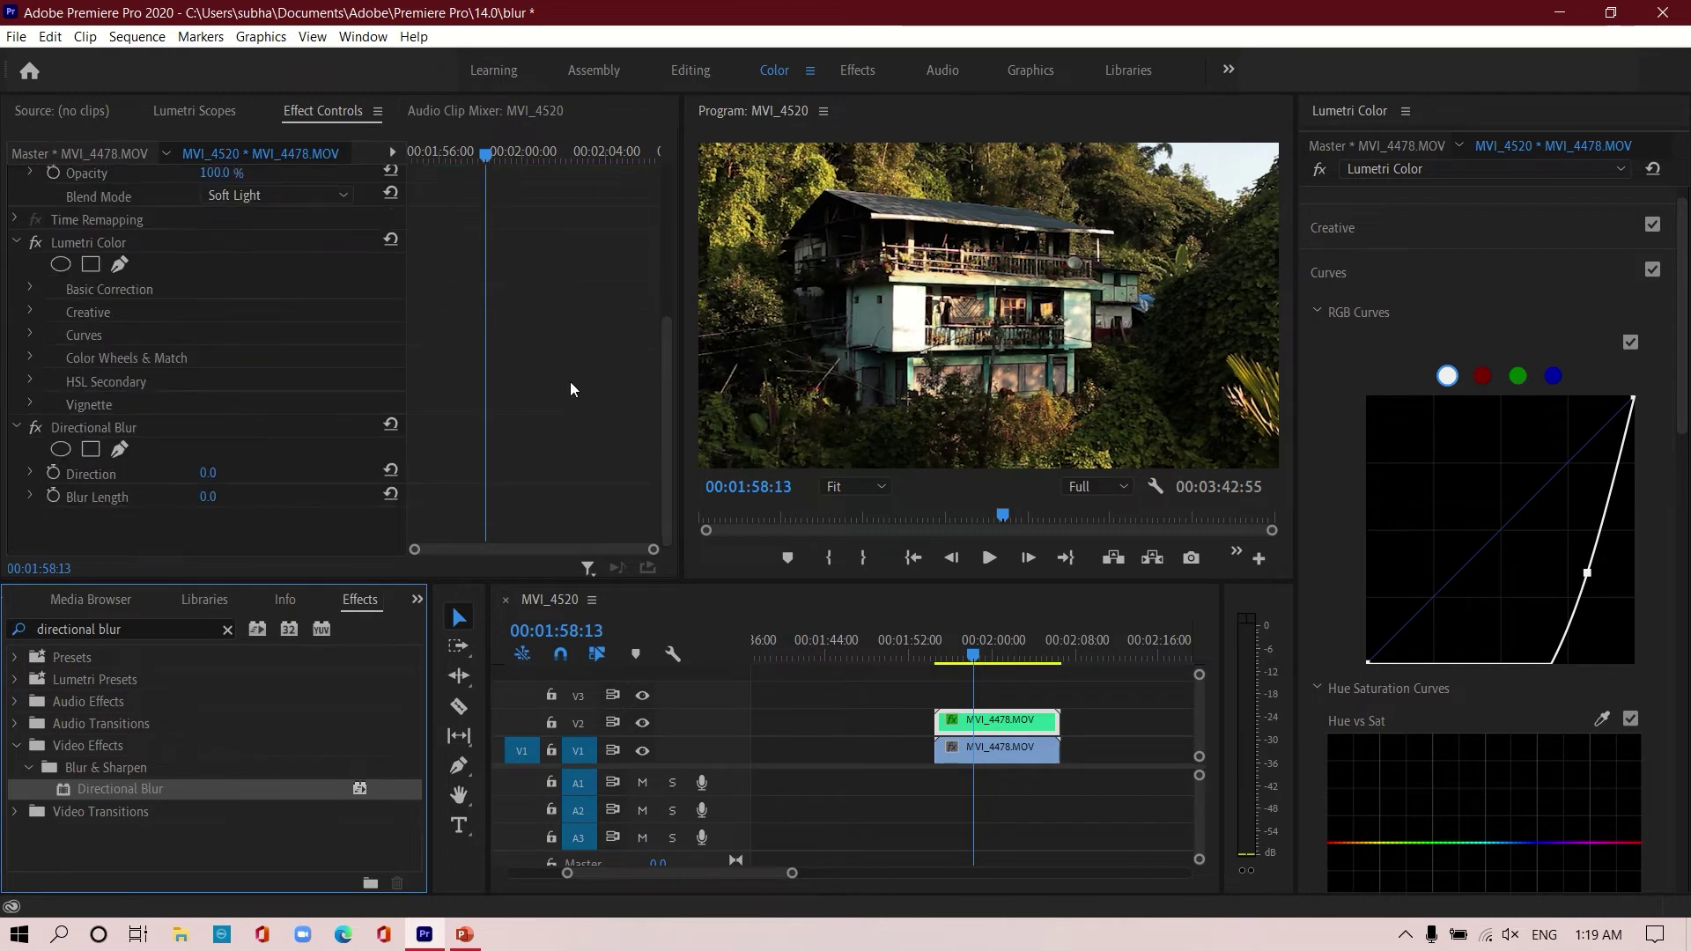
- Scrub Directional Blur to a Direction of 62° and a Blur Length of 55
mouse_move(211, 501)
mouse_down()
mouse_move(259, 501)
mouse_move(216, 499)
mouse_move(216, 473)
mouse_move(237, 473)
mouse_move(212, 473)
mouse_move(250, 473)
mouse_move(194, 496)
mouse_move(227, 496)
mouse_up()
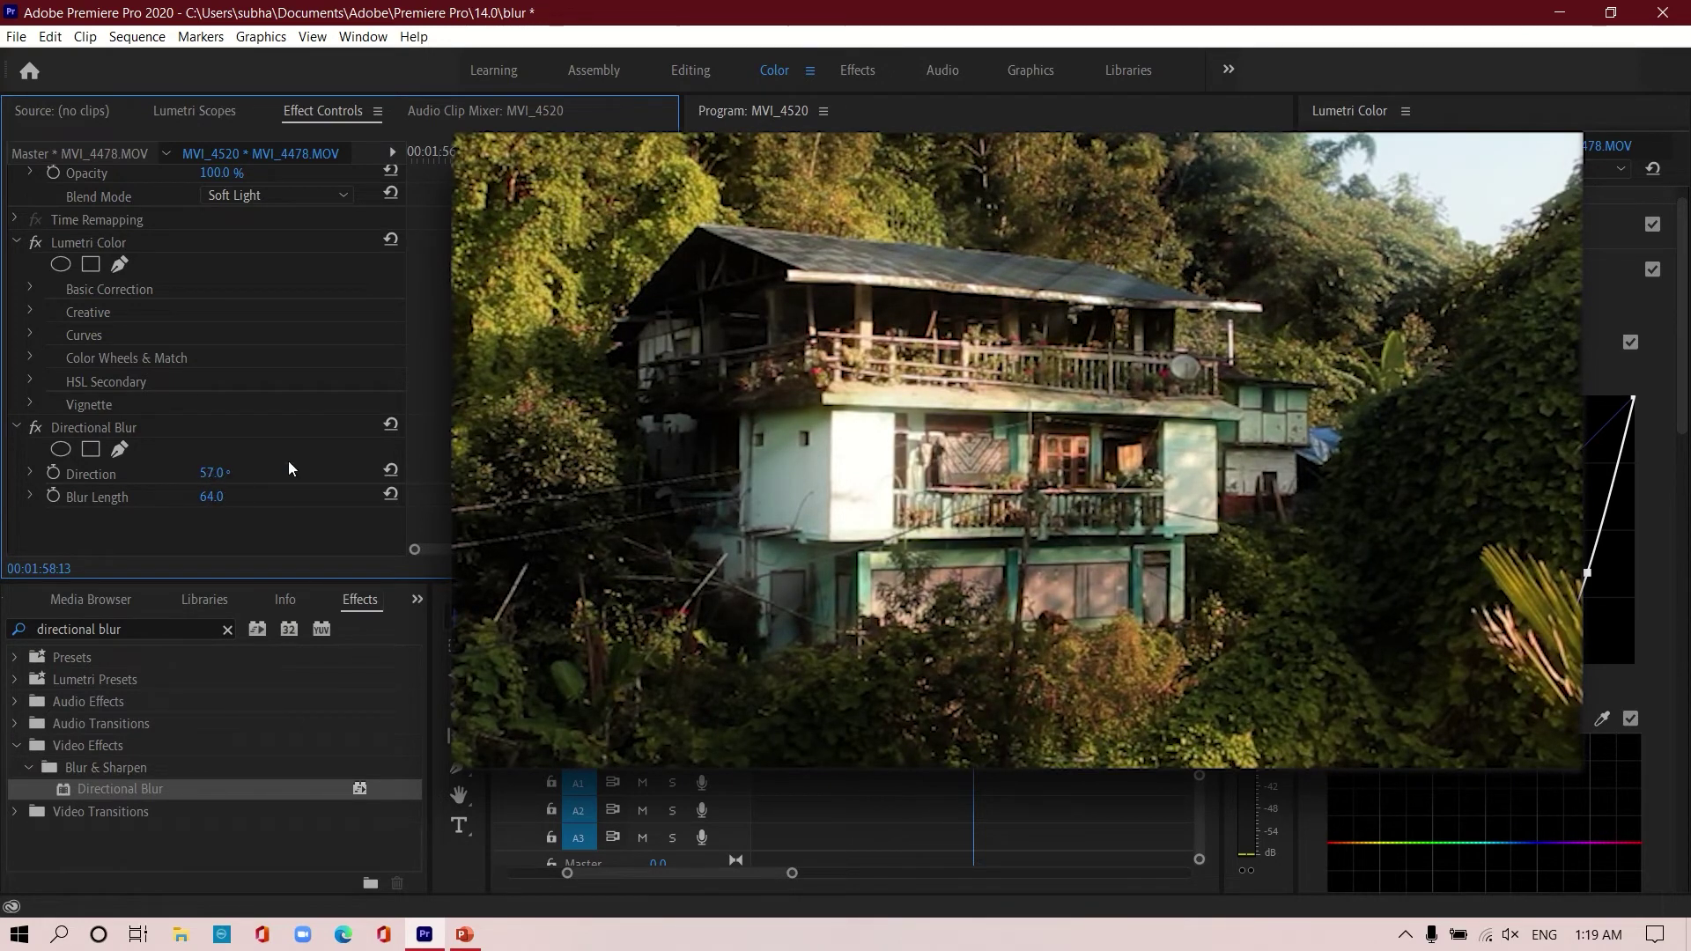
mouse_move(214, 481)
mouse_down()
mouse_move(267, 481)
mouse_move(220, 481)
mouse_up()
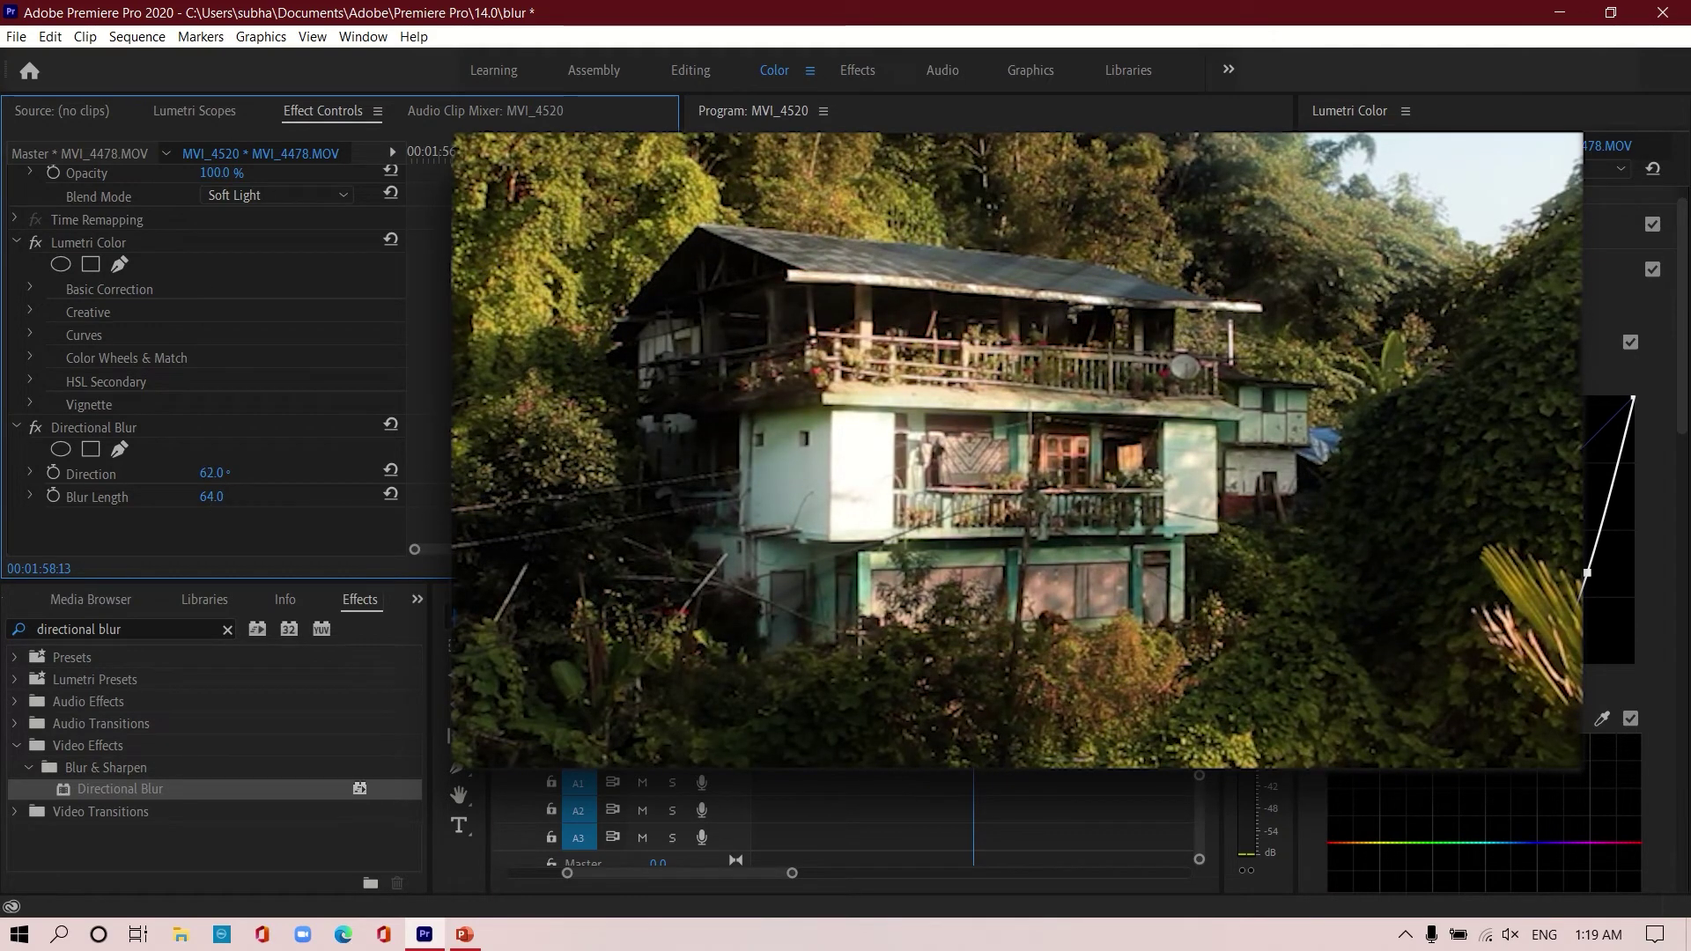
drag(212, 497, 205, 496)
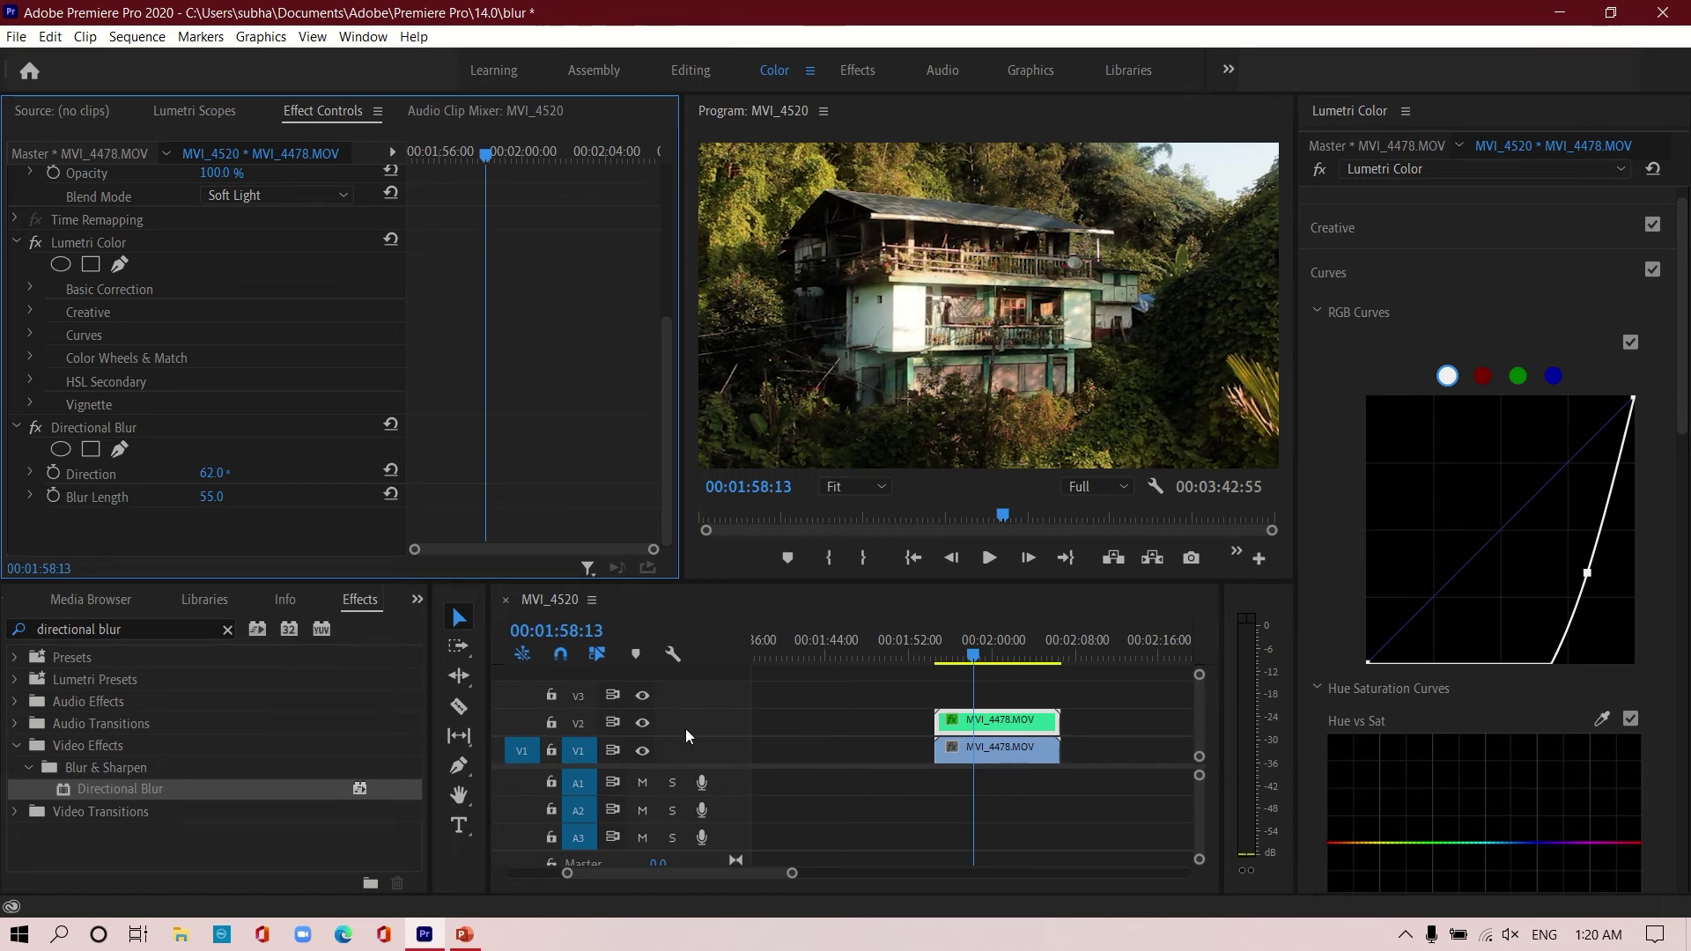
- Hide V2 to compare, then copy the blurred MVI_4478.MOV clip onto V3 at 68.0% opacity
click(641, 724)
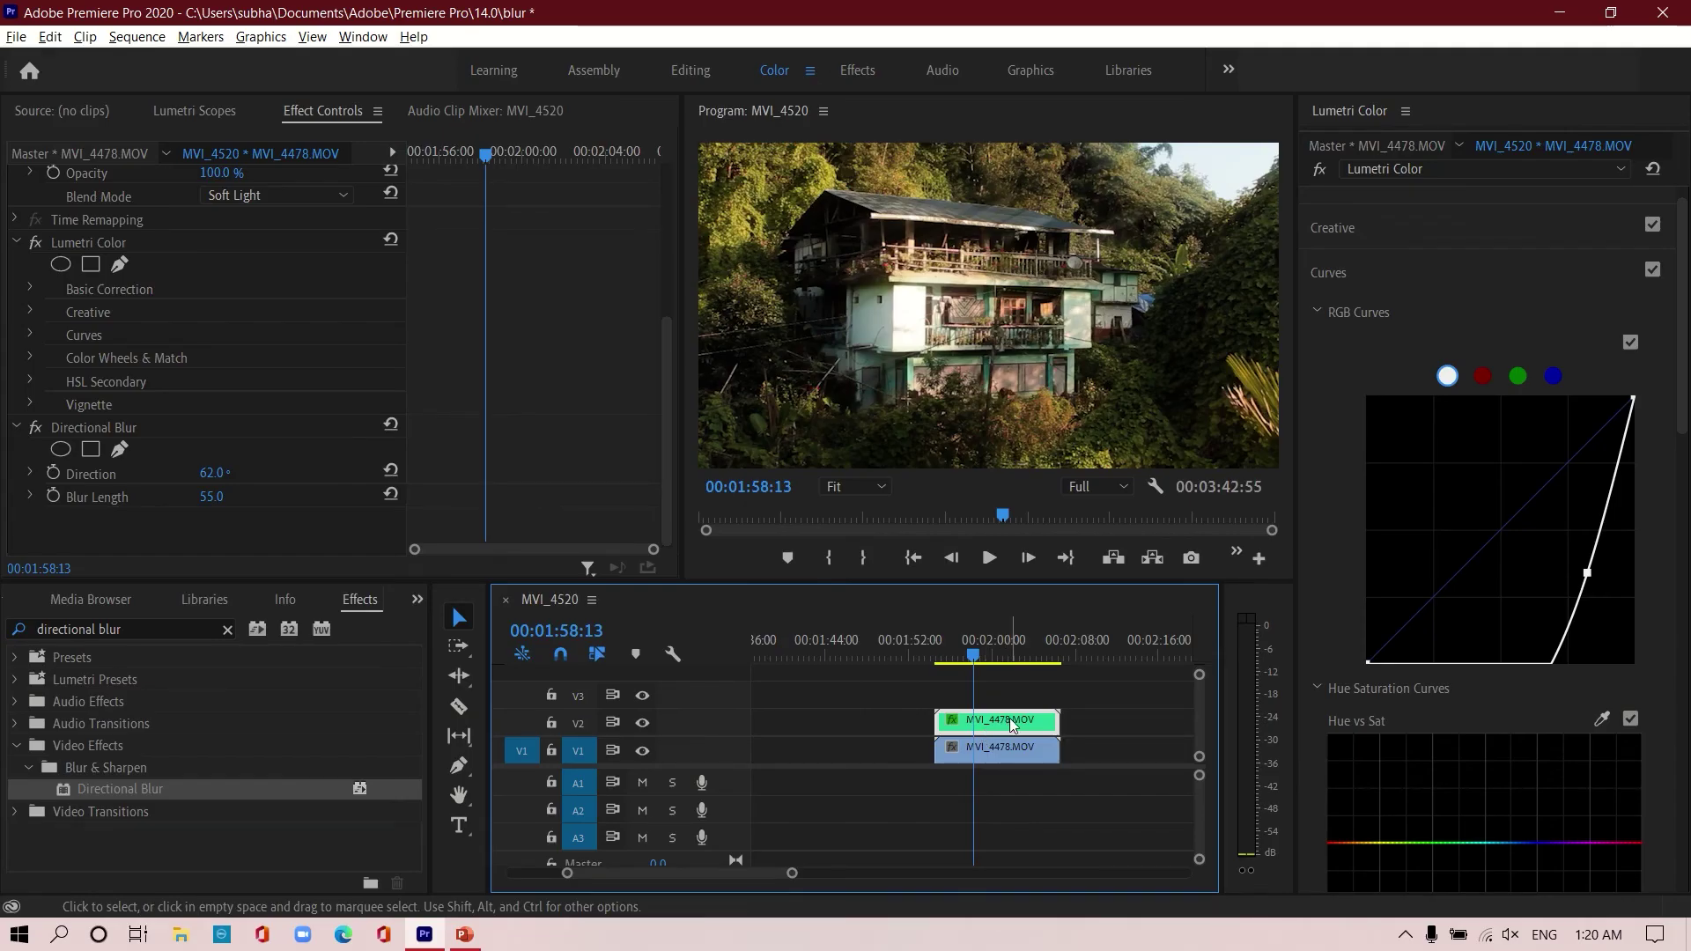
drag(1012, 725, 1008, 704)
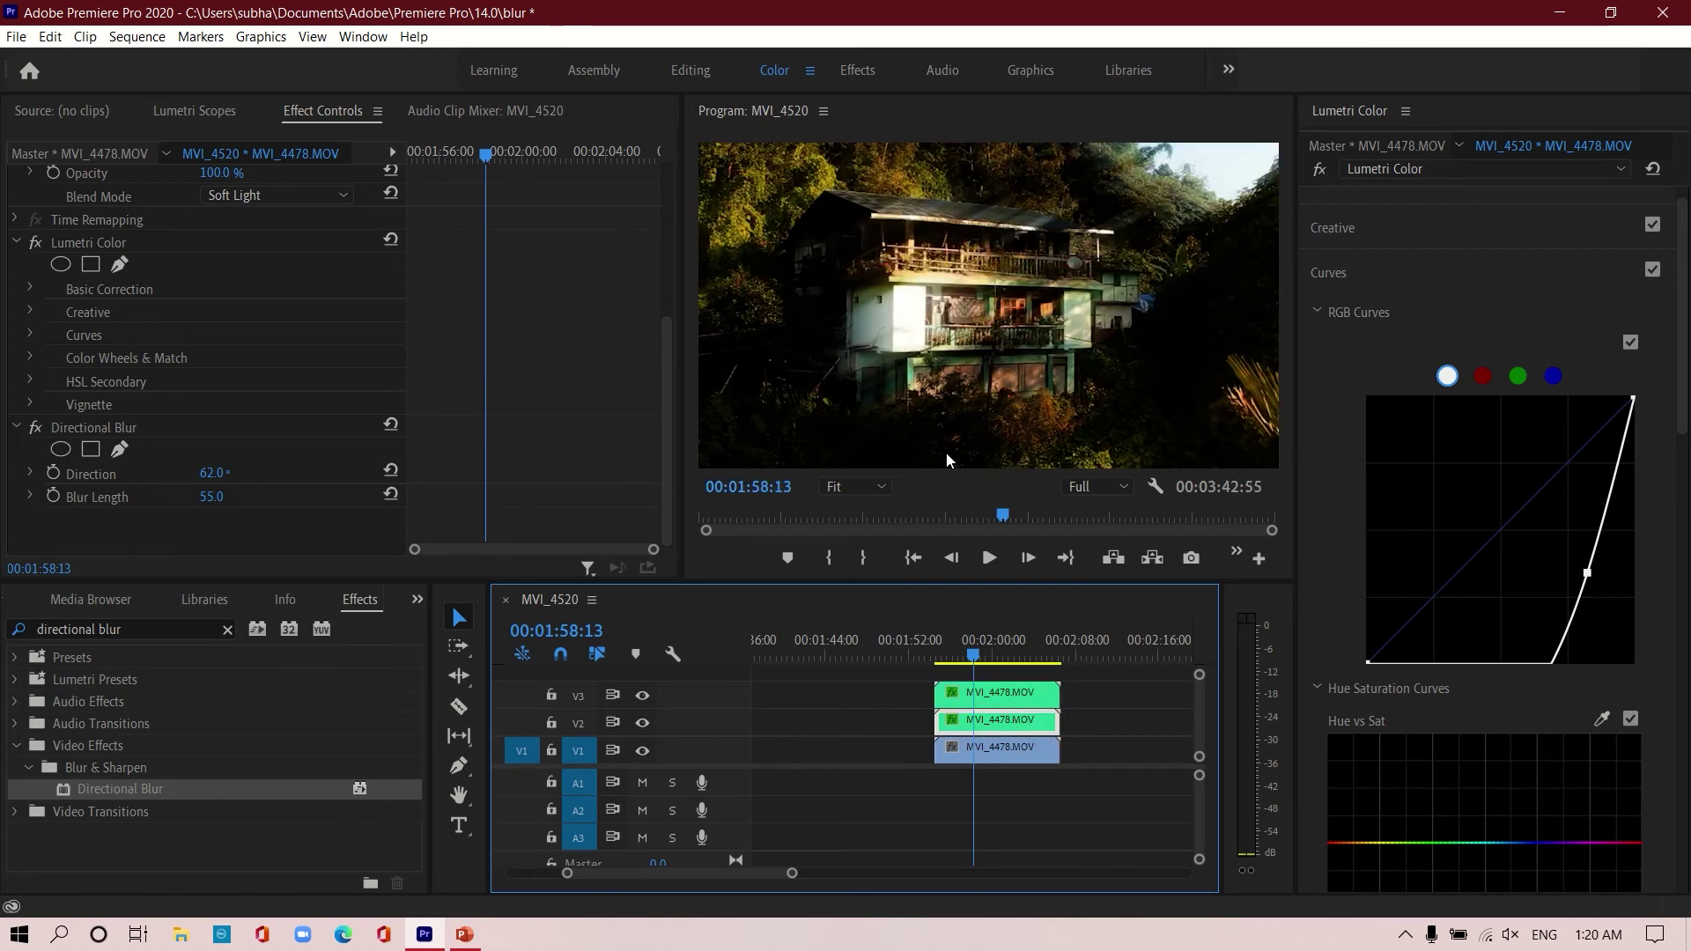
click(1004, 693)
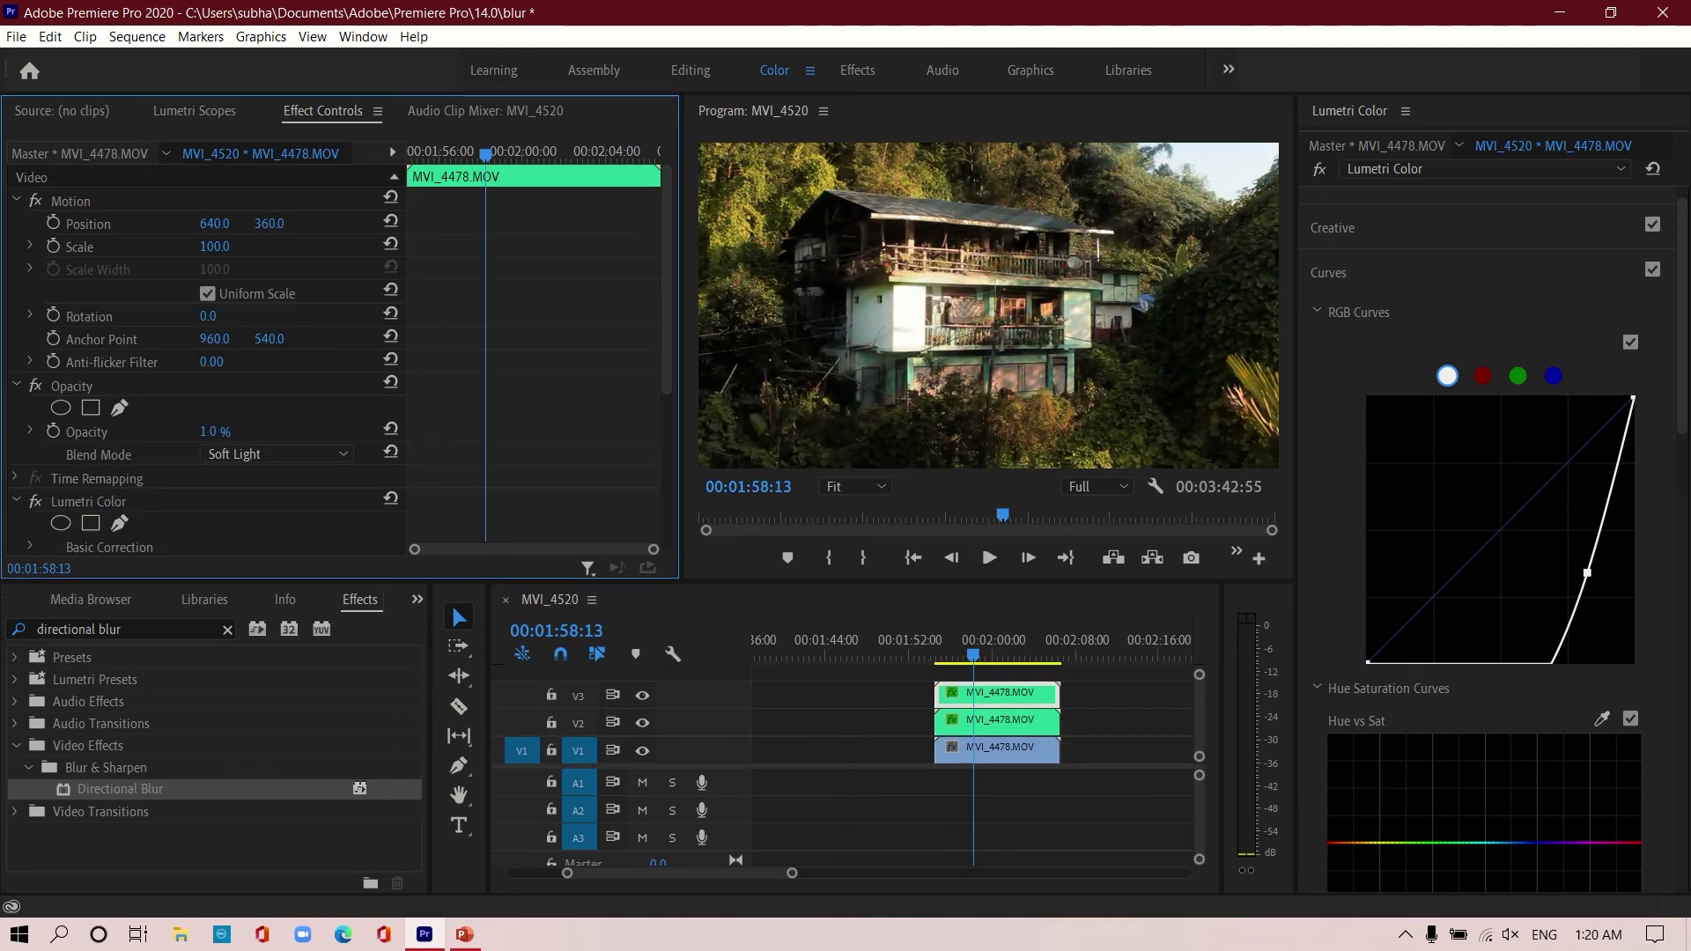
drag(214, 432, 243, 432)
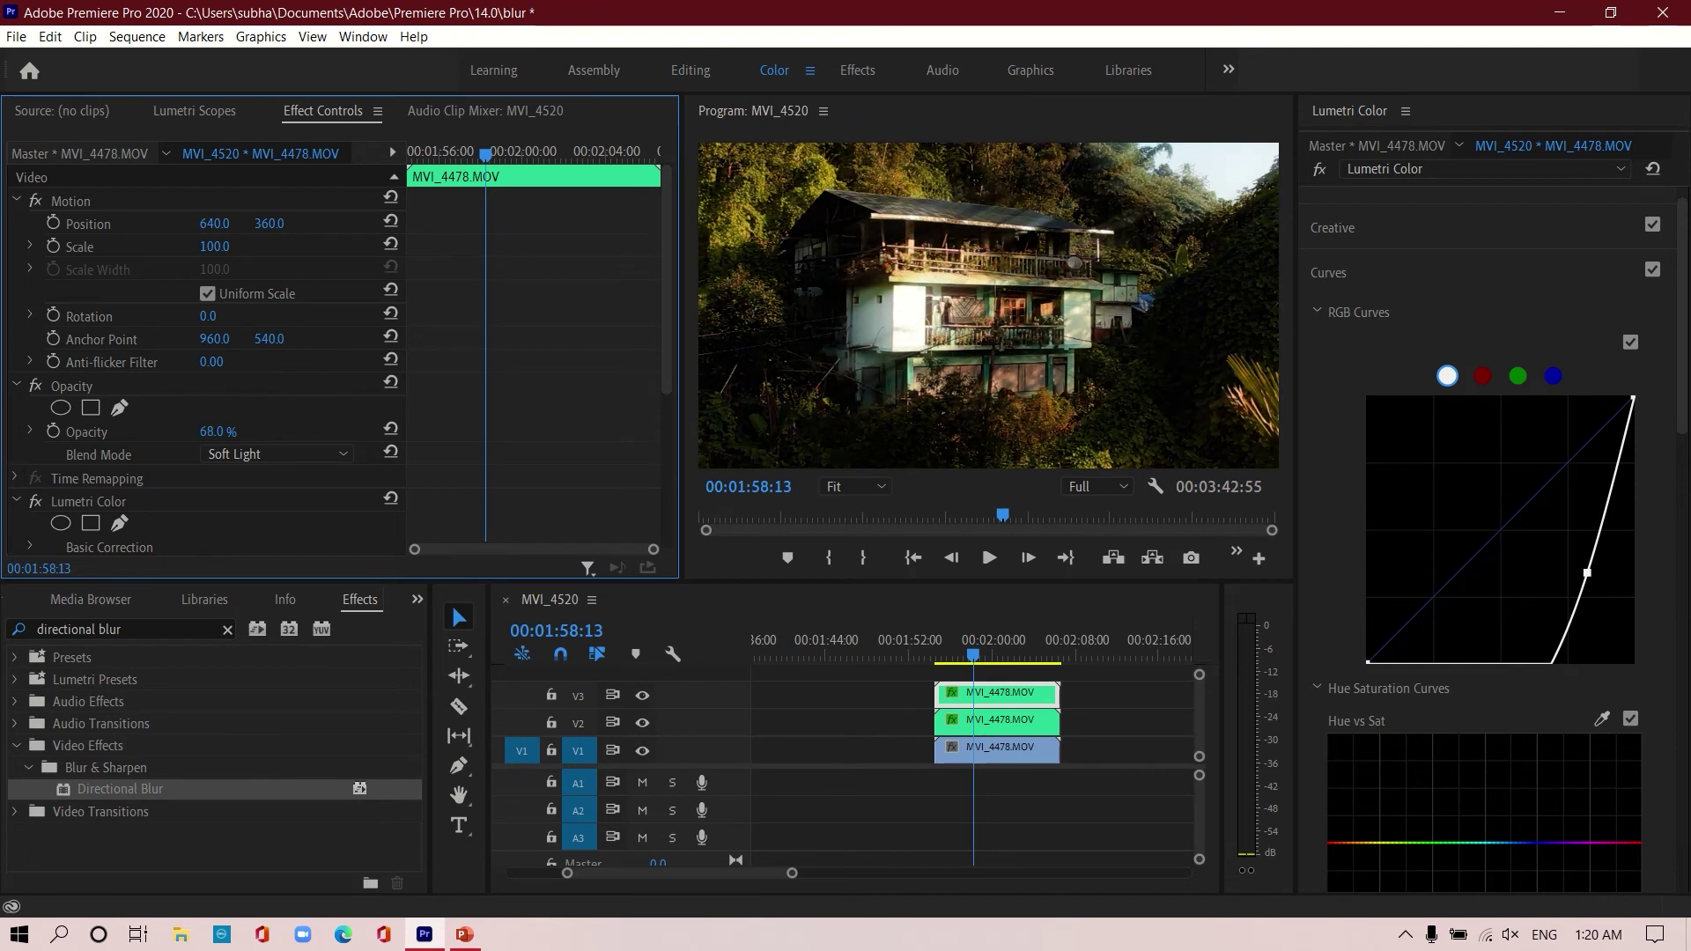